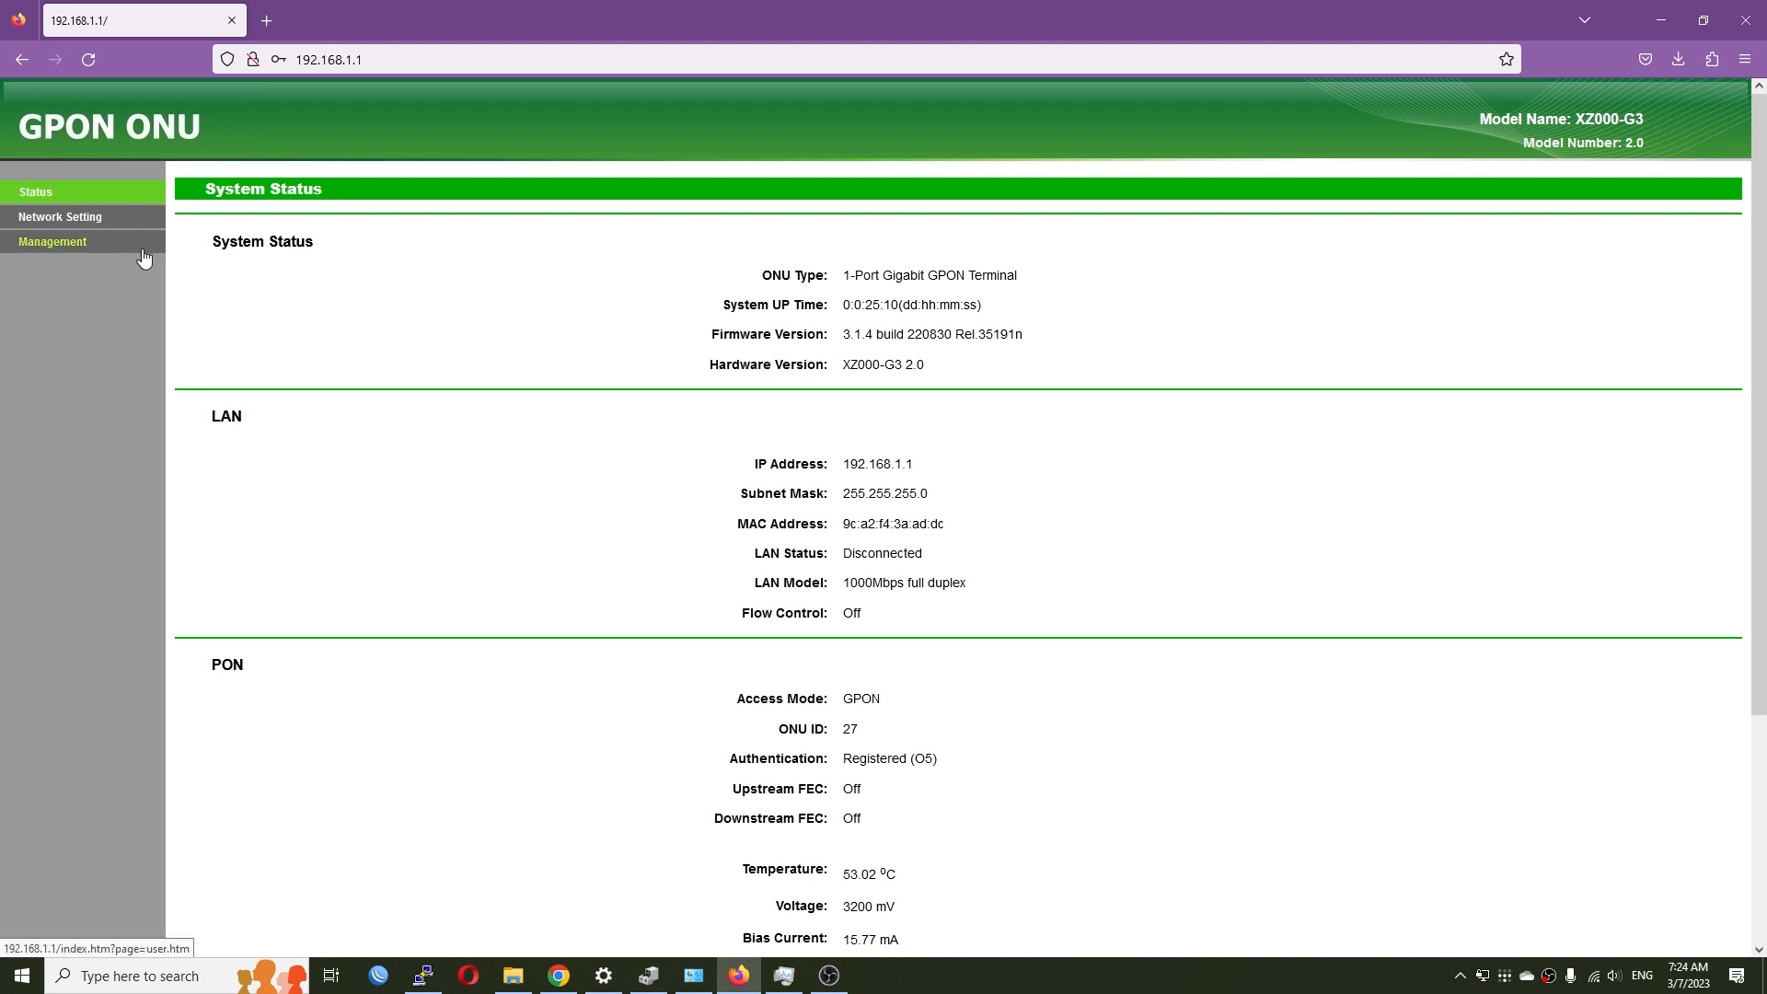
# - Open the PON Certification page, then show the desktop and bring up PuTTY's launch options
pyautogui.click(52, 221)
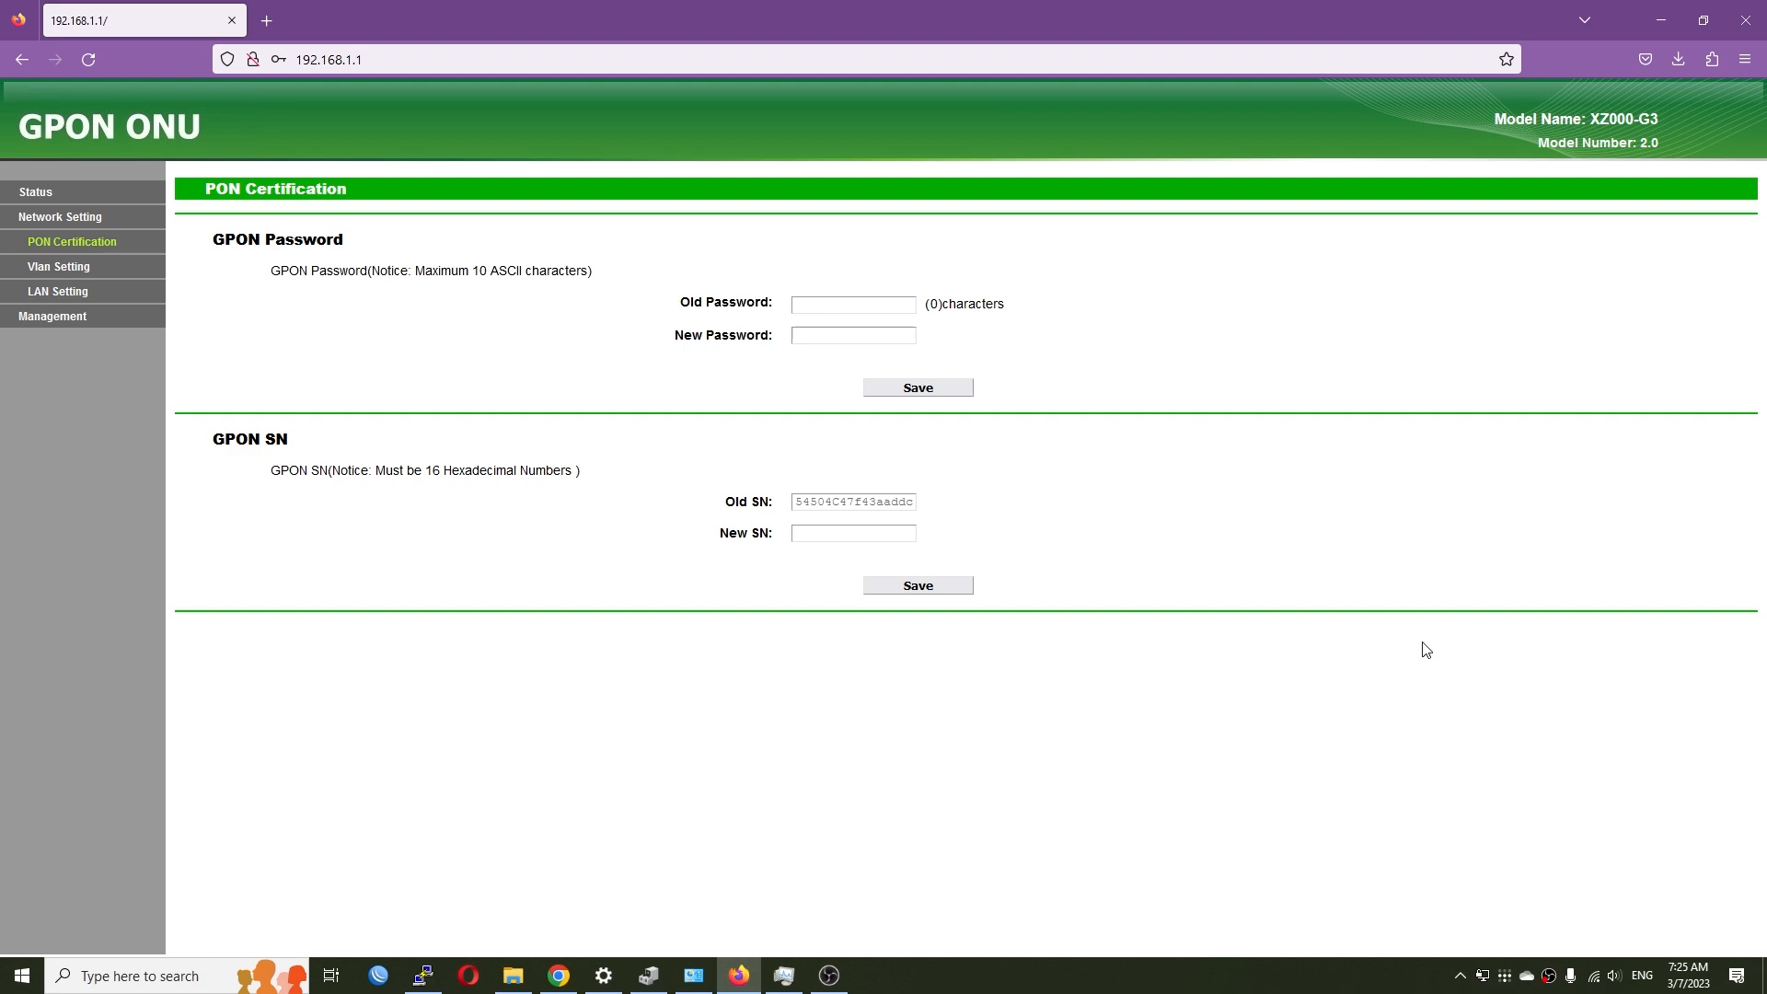
pyautogui.press('super+d')
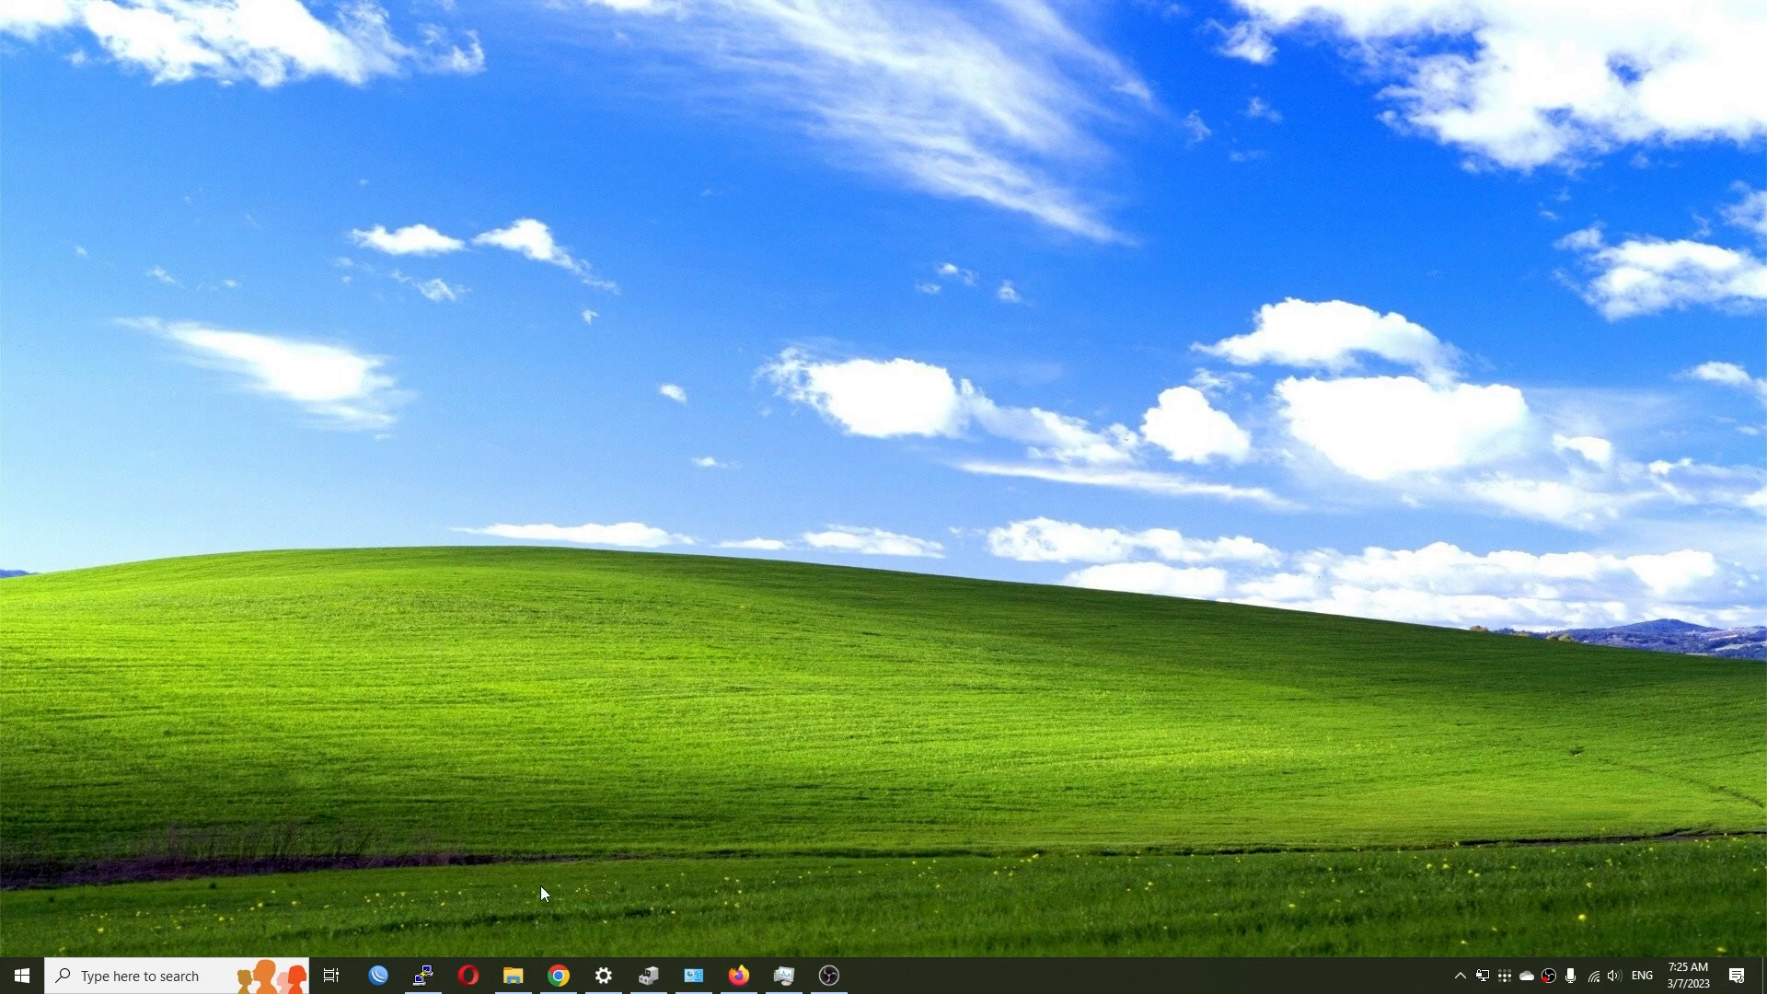
pyautogui.rightClick(427, 985)
# - Open a Telnet session in PuTTY to 192.168.1.1 and log in as admin
pyautogui.click(390, 879)
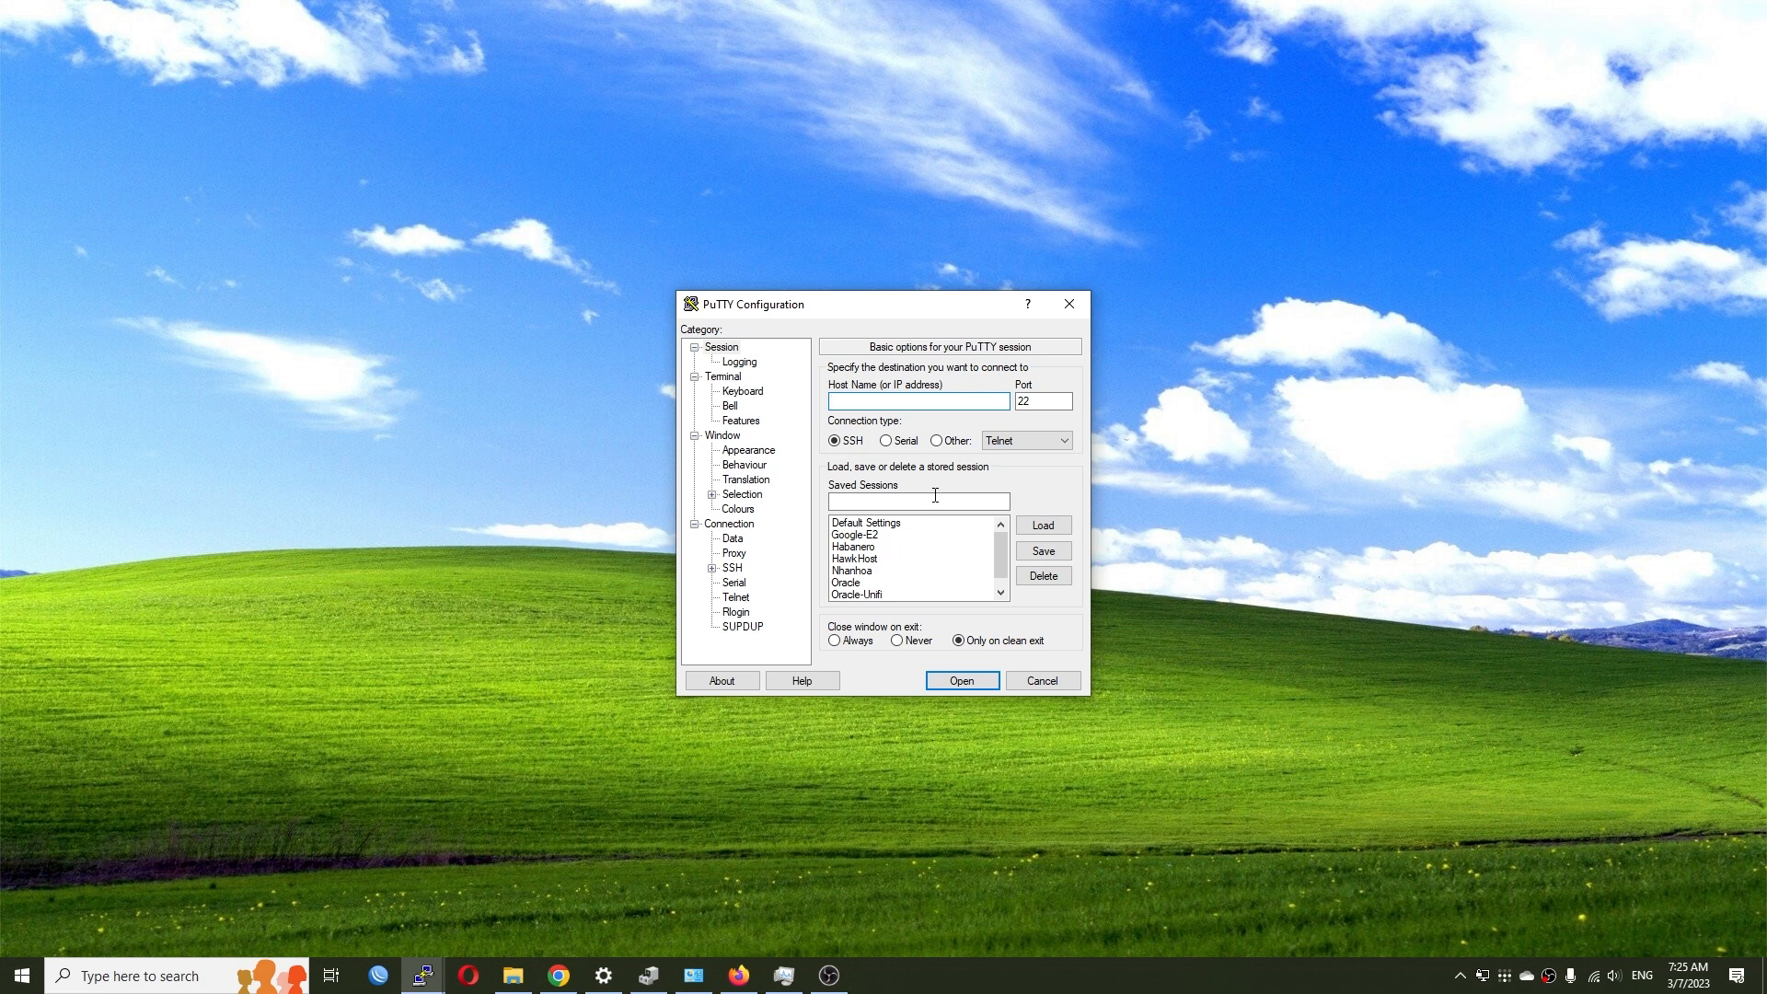
pyautogui.click(937, 440)
pyautogui.write('192.168.1.1')
pyautogui.press('Return')
pyautogui.moveTo(544, 194); pyautogui.dragTo(1116, 231)
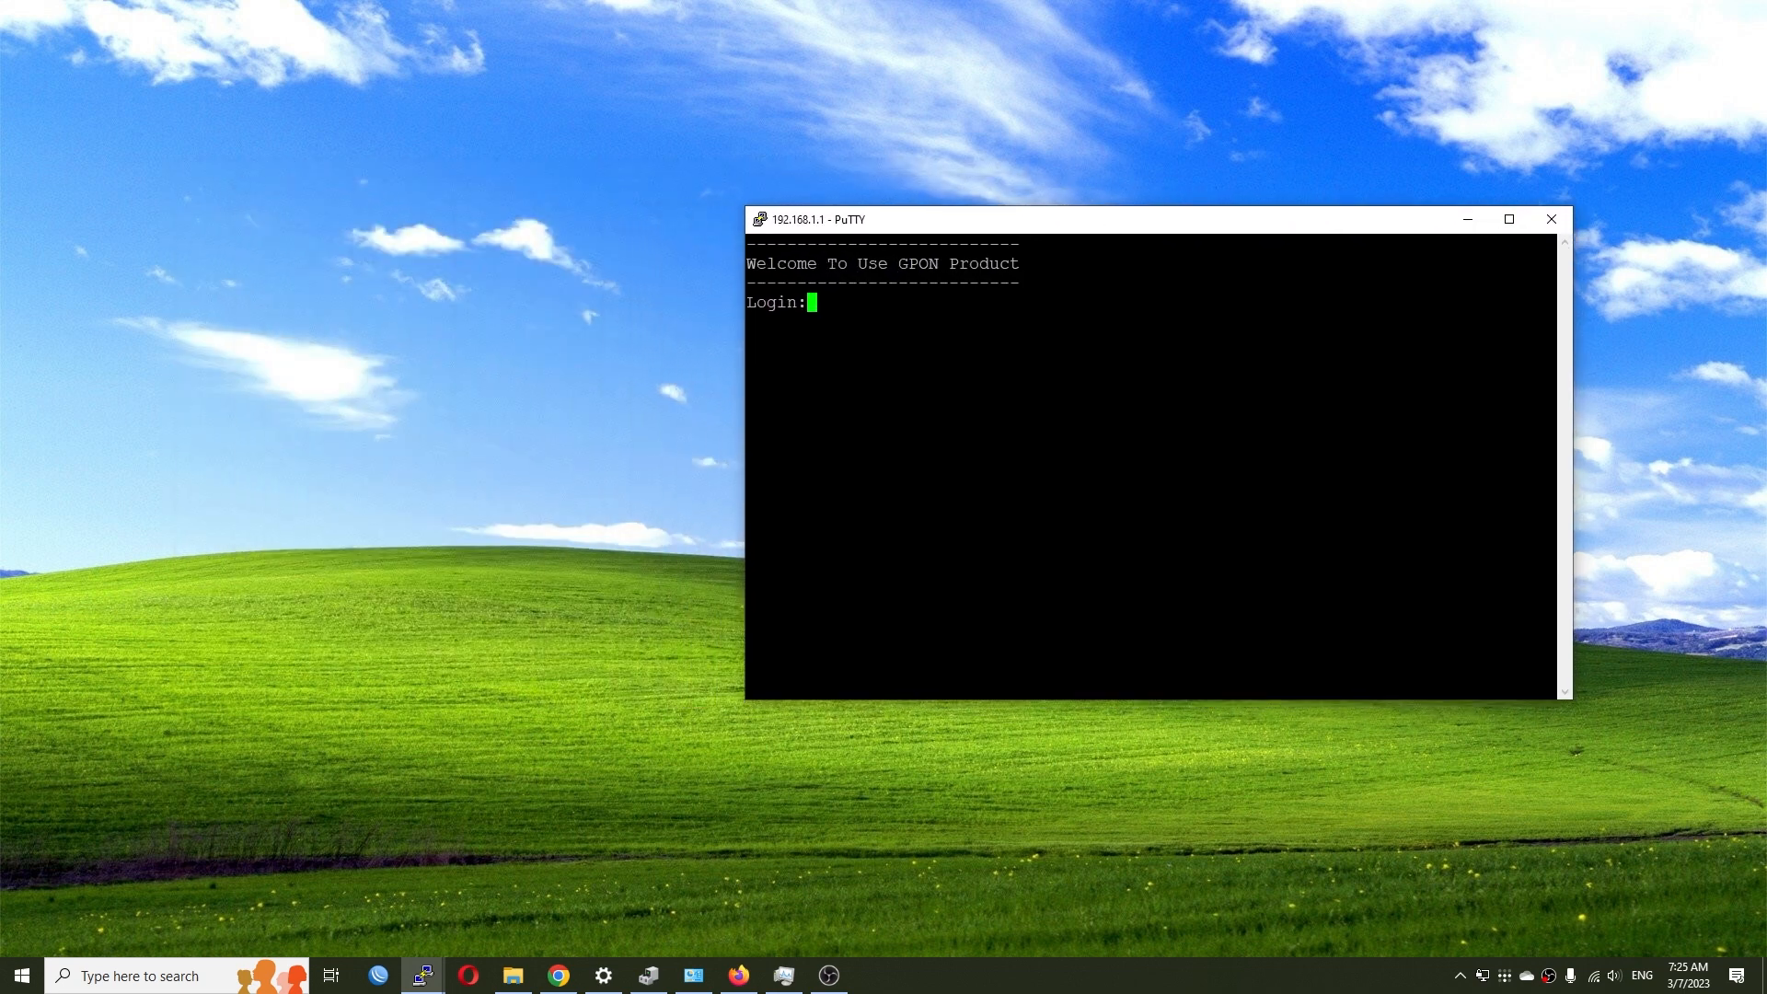
pyautogui.write('admin')
pyautogui.press('Return')
pyautogui.press('Return')
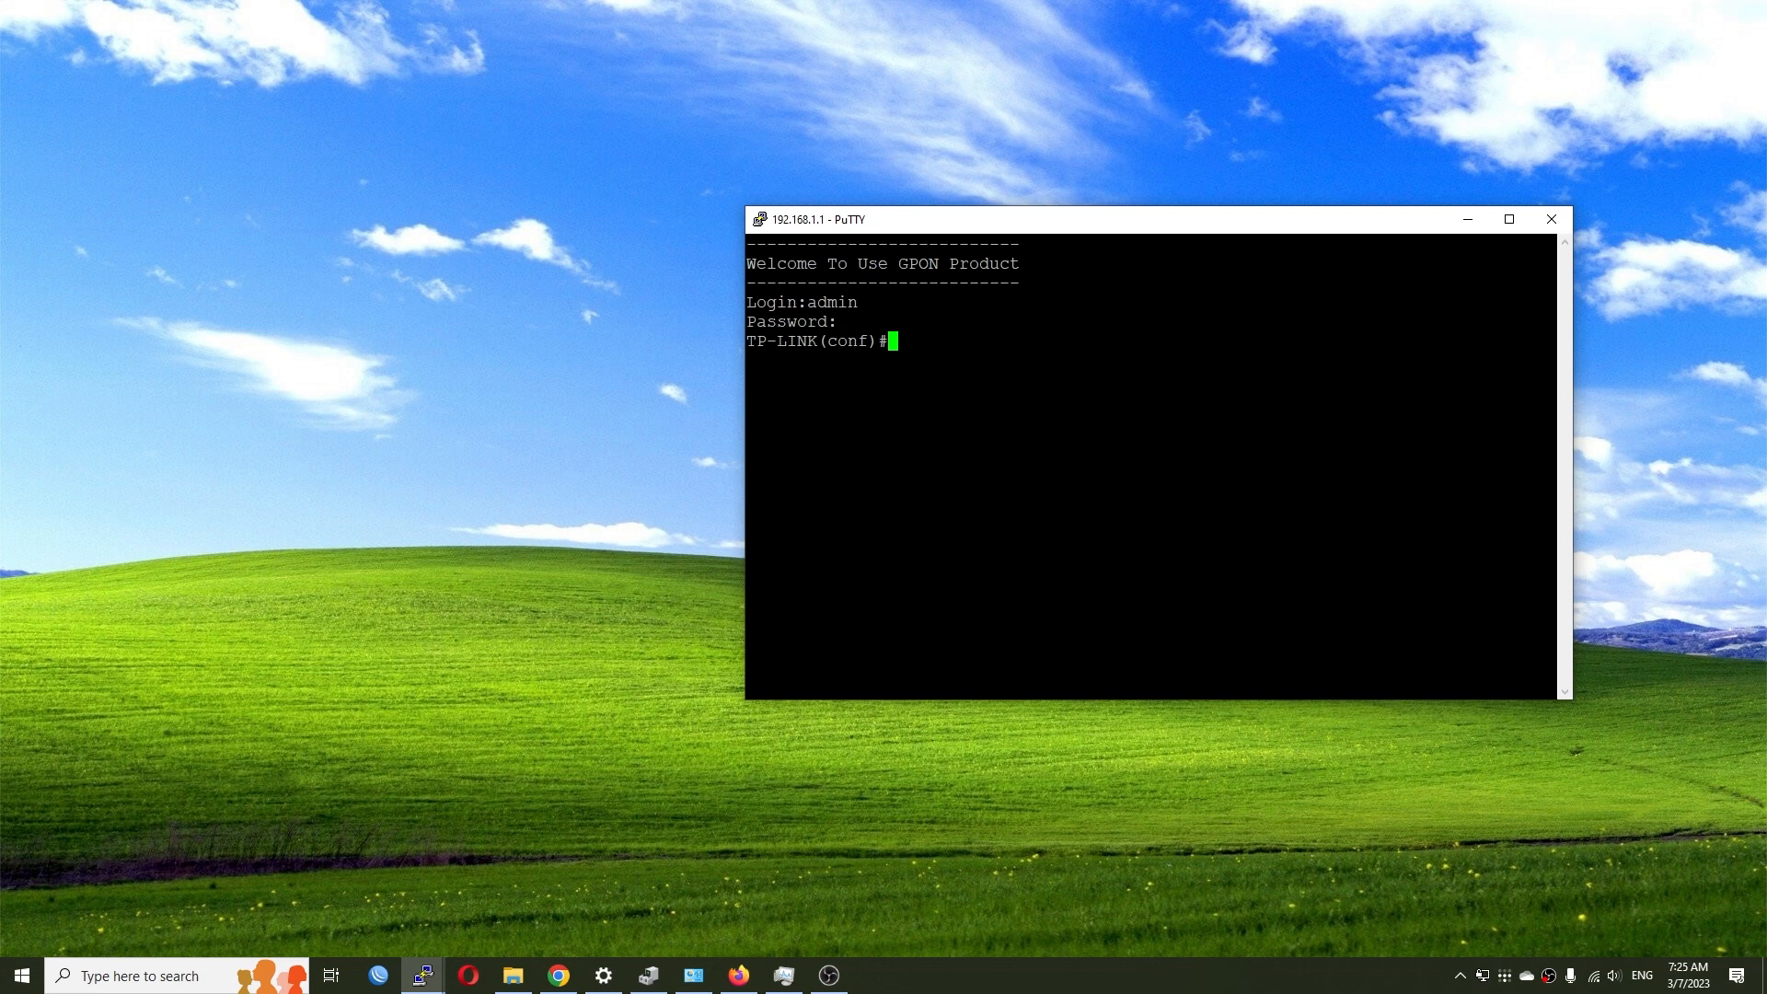
# - Exit configuration mode, run ls, and return to the router's web page
pyautogui.write('exit')
pyautogui.press('Return')
pyautogui.write('ls')
pyautogui.press('Return')
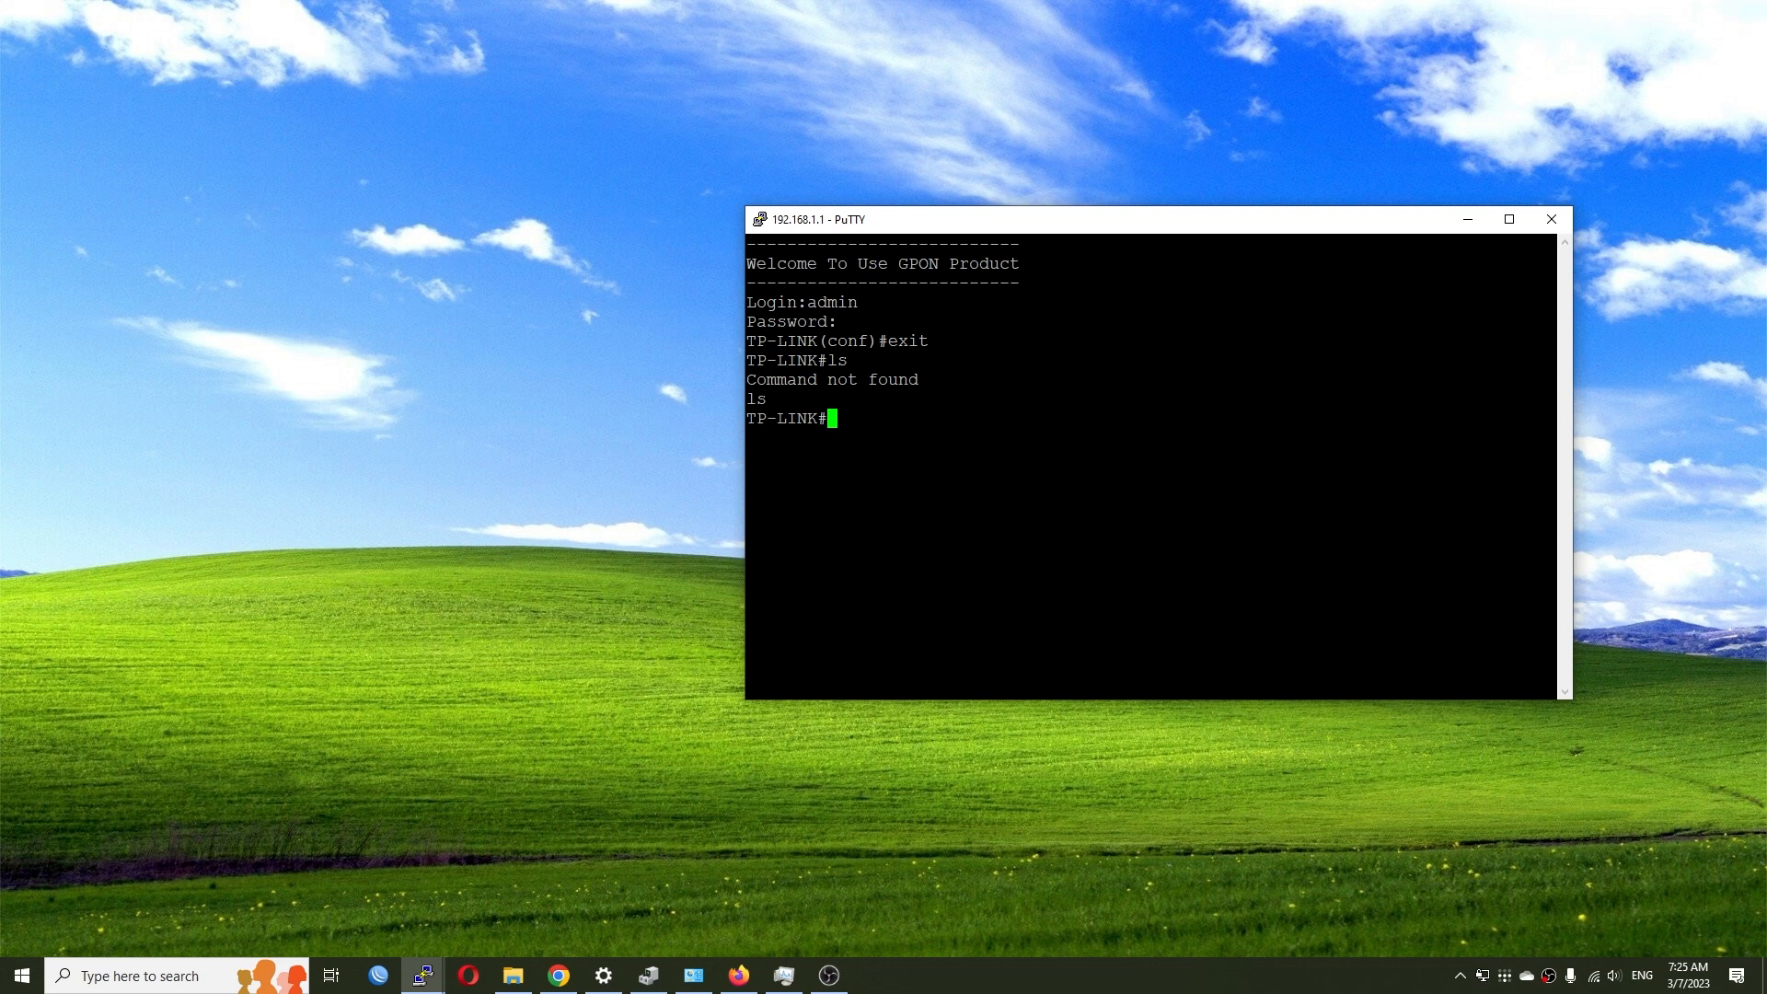
pyautogui.click(739, 974)
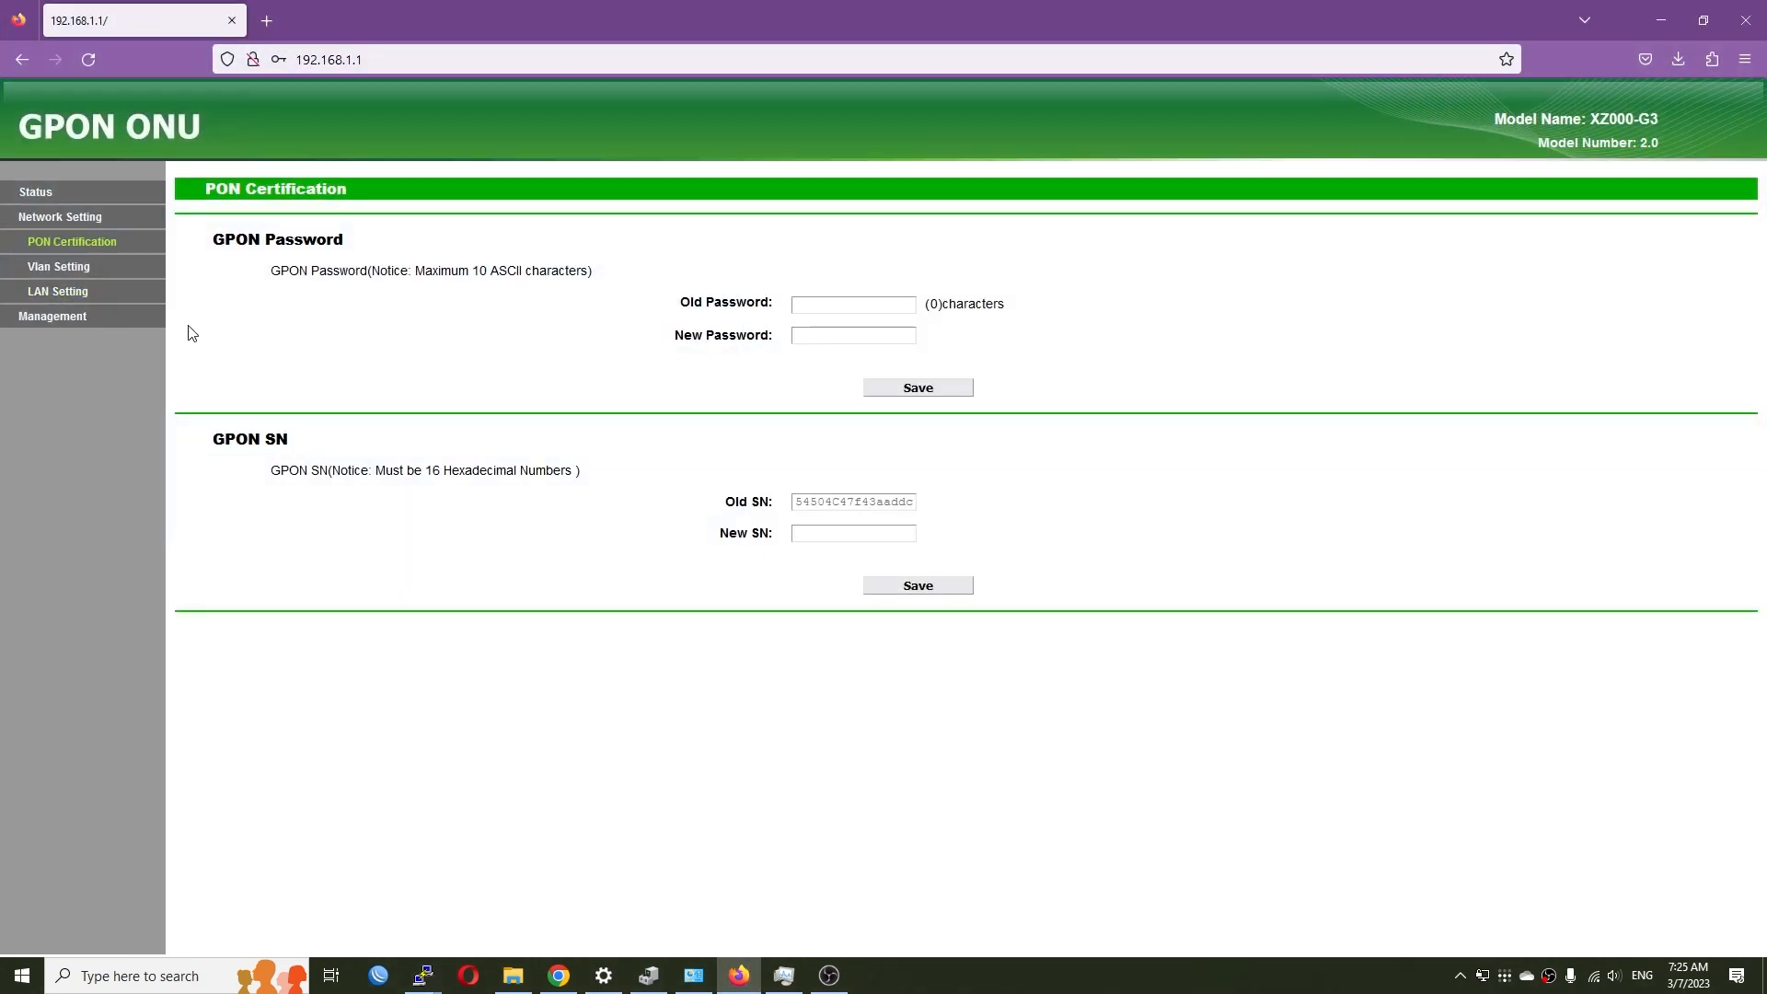
# - Check the Downloads\Firefox folder, then browse the VLAN, LAN and User Management pages
pyautogui.click(512, 976)
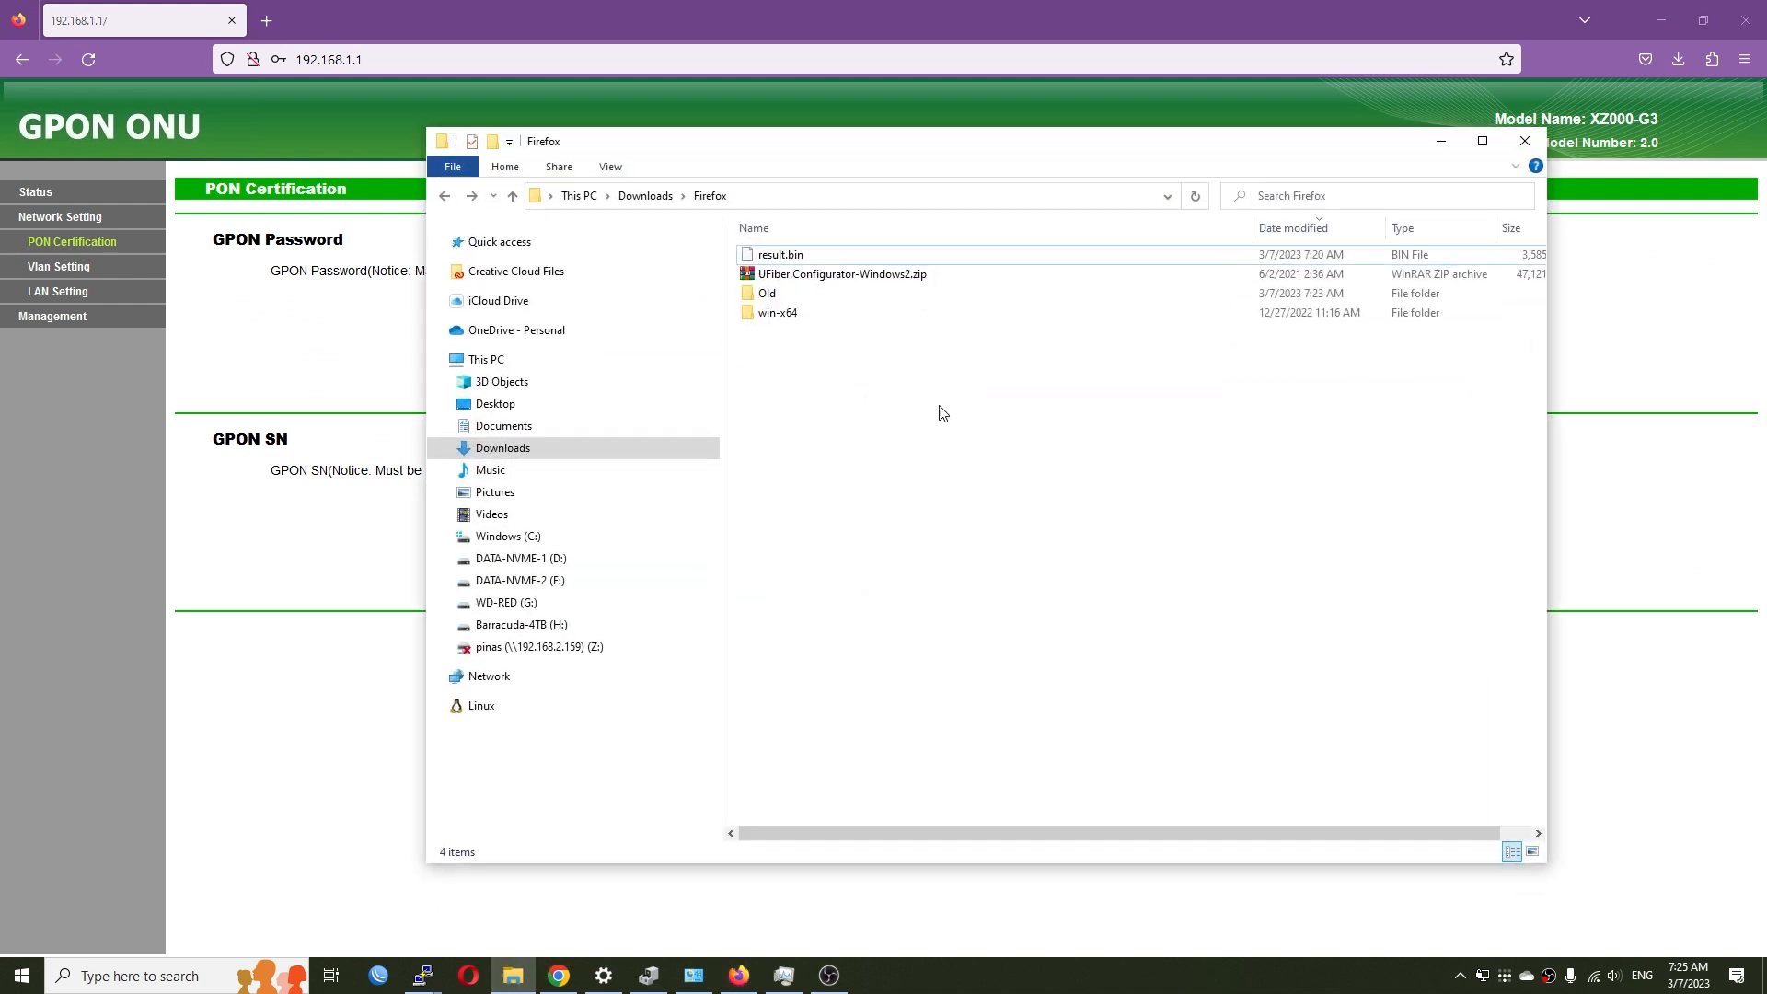
pyautogui.click(237, 551)
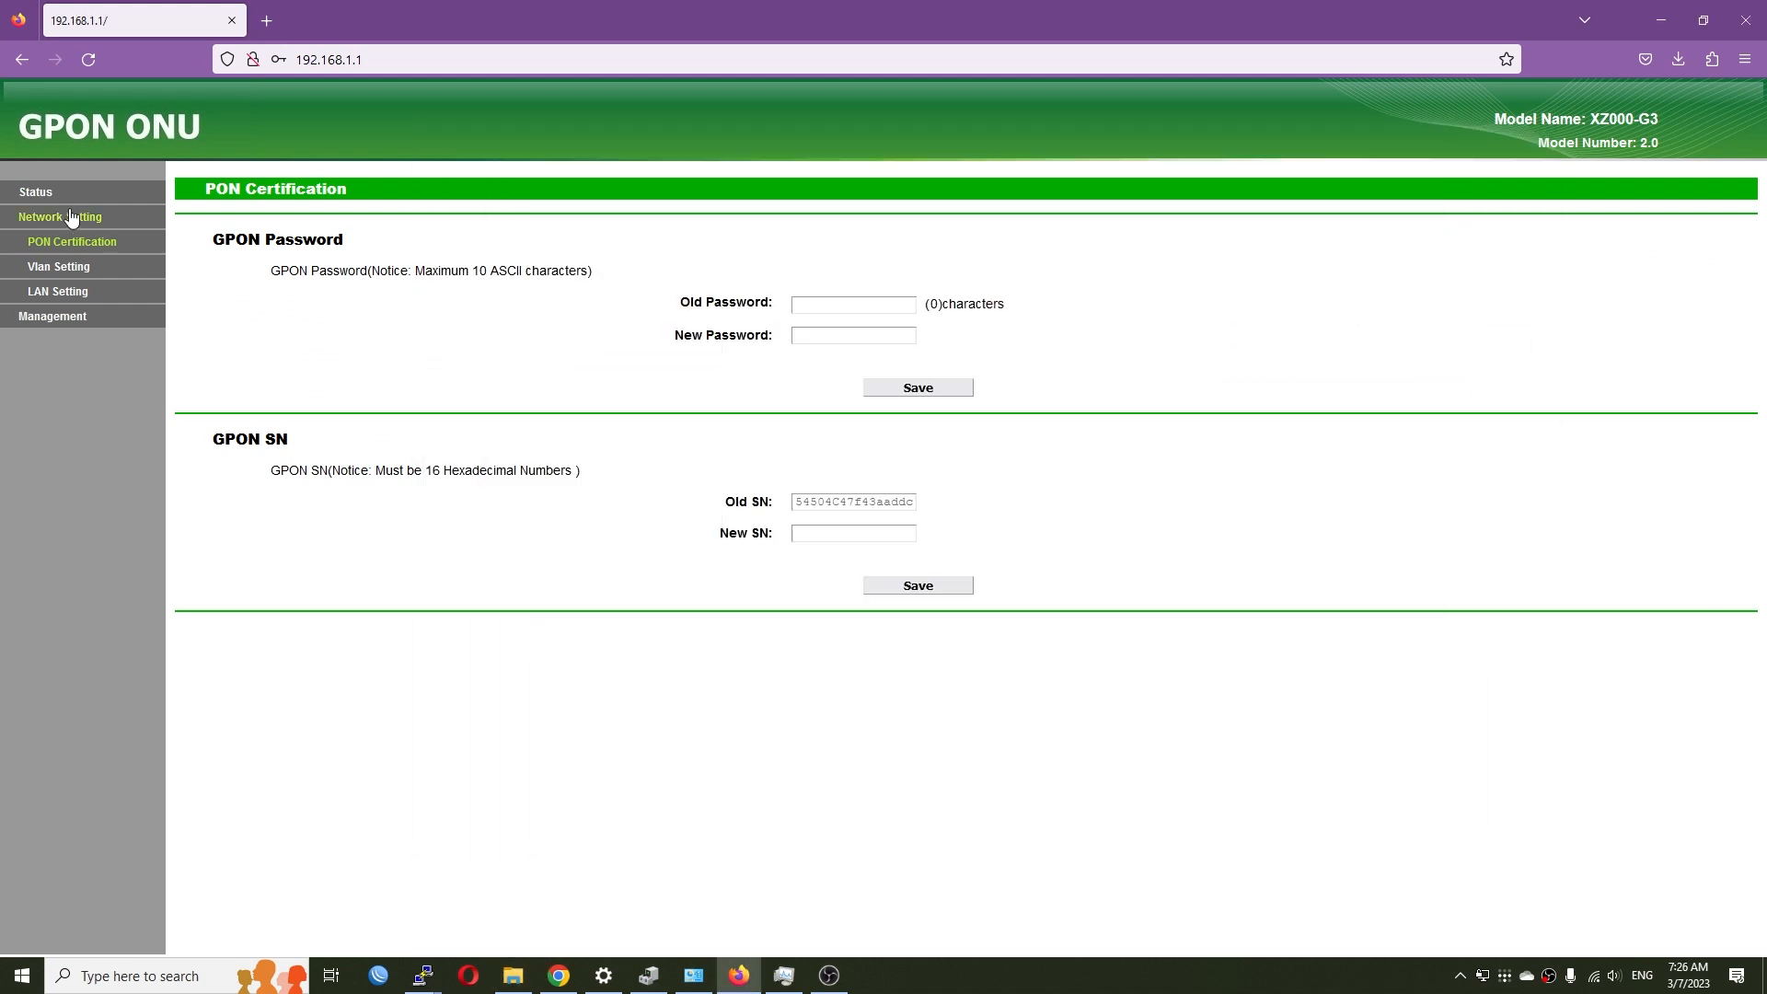
pyautogui.click(65, 274)
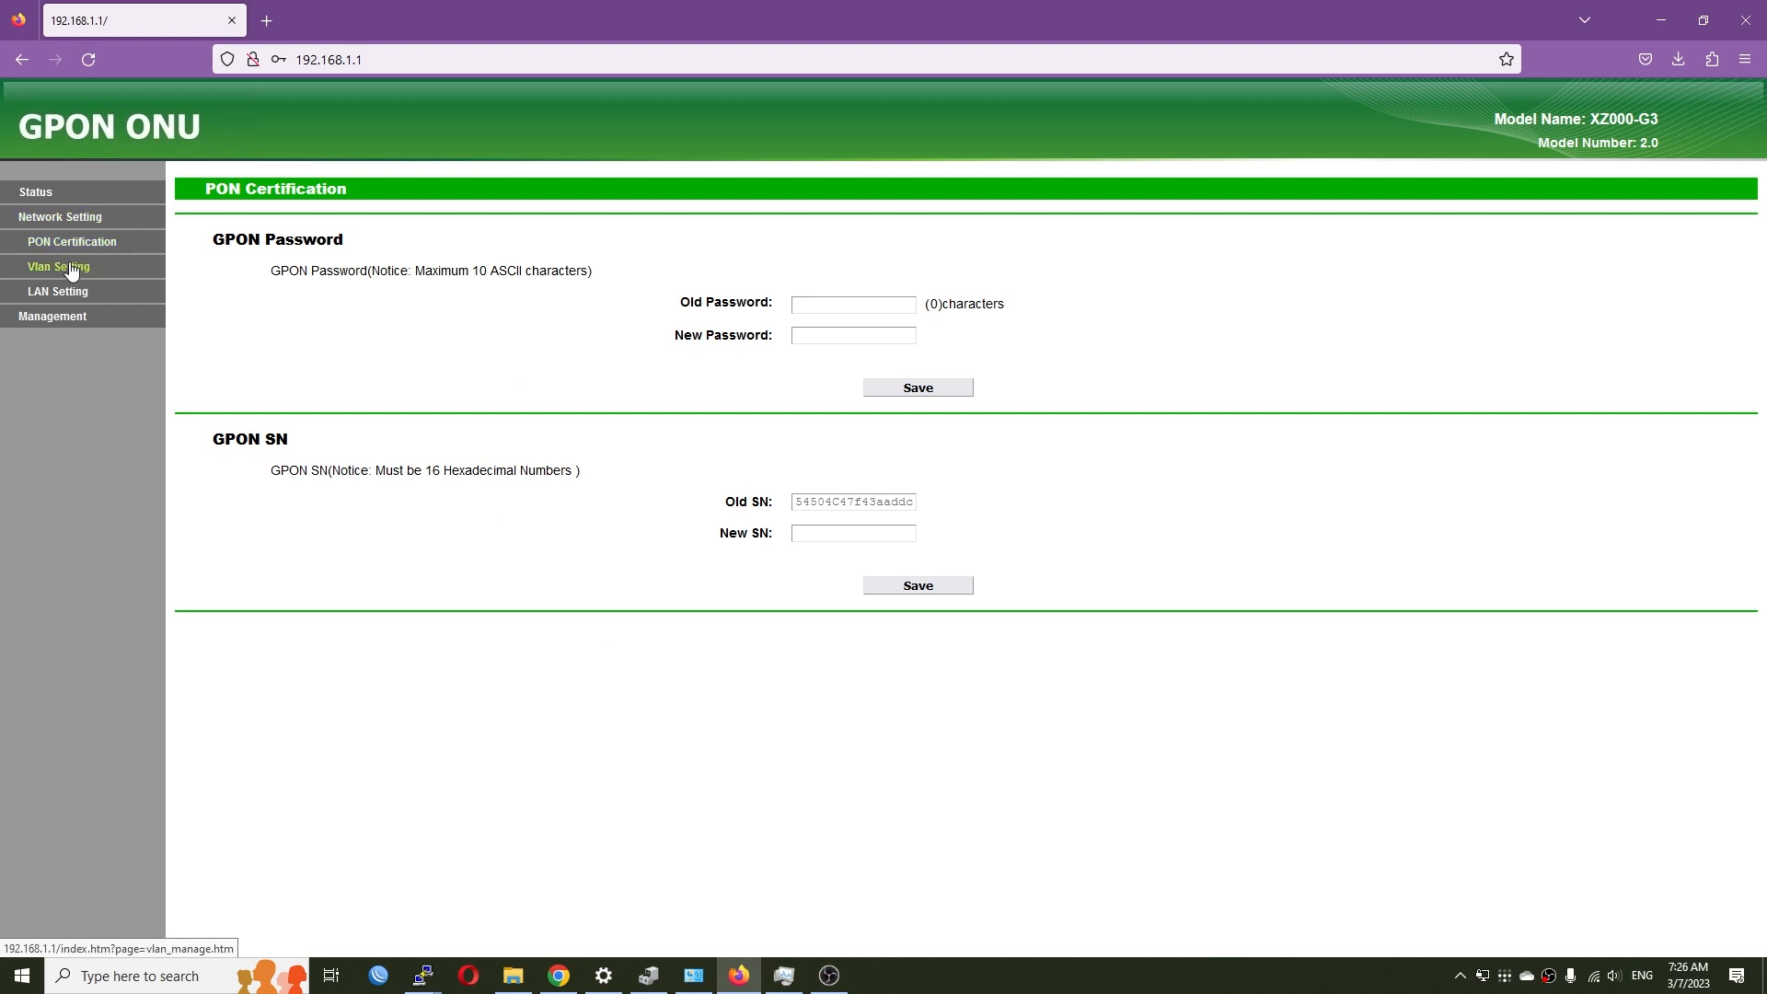
pyautogui.click(64, 294)
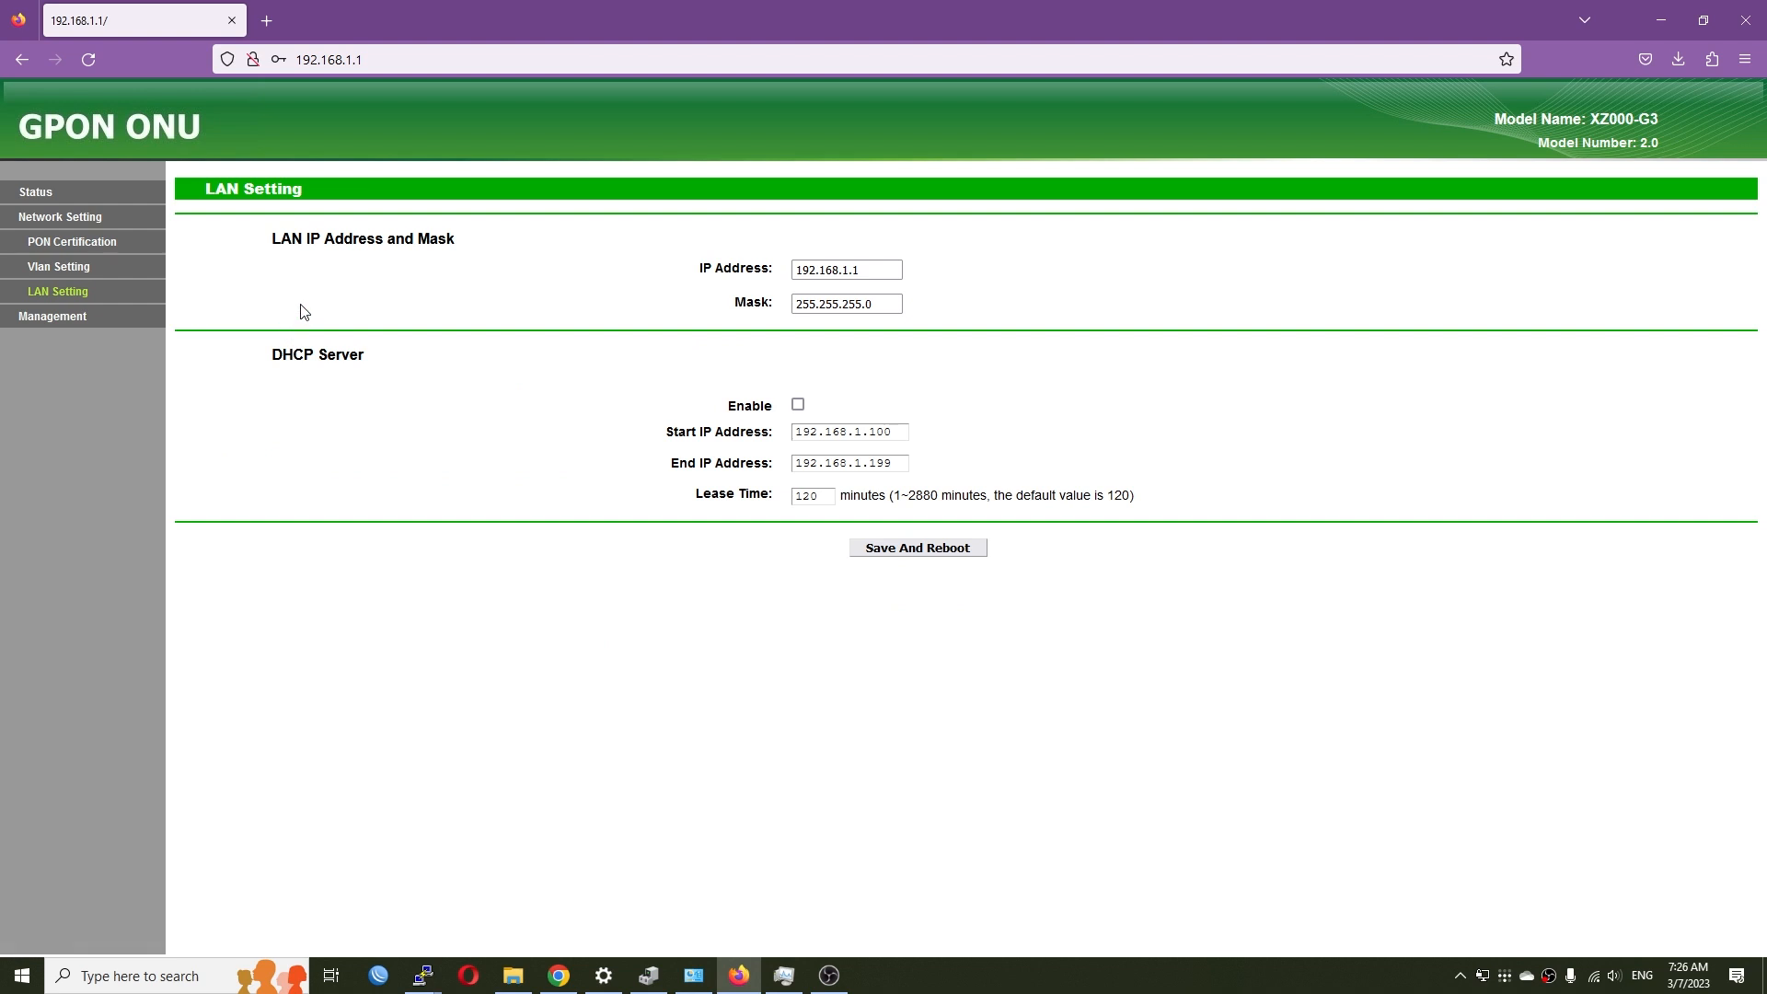
pyautogui.click(69, 317)
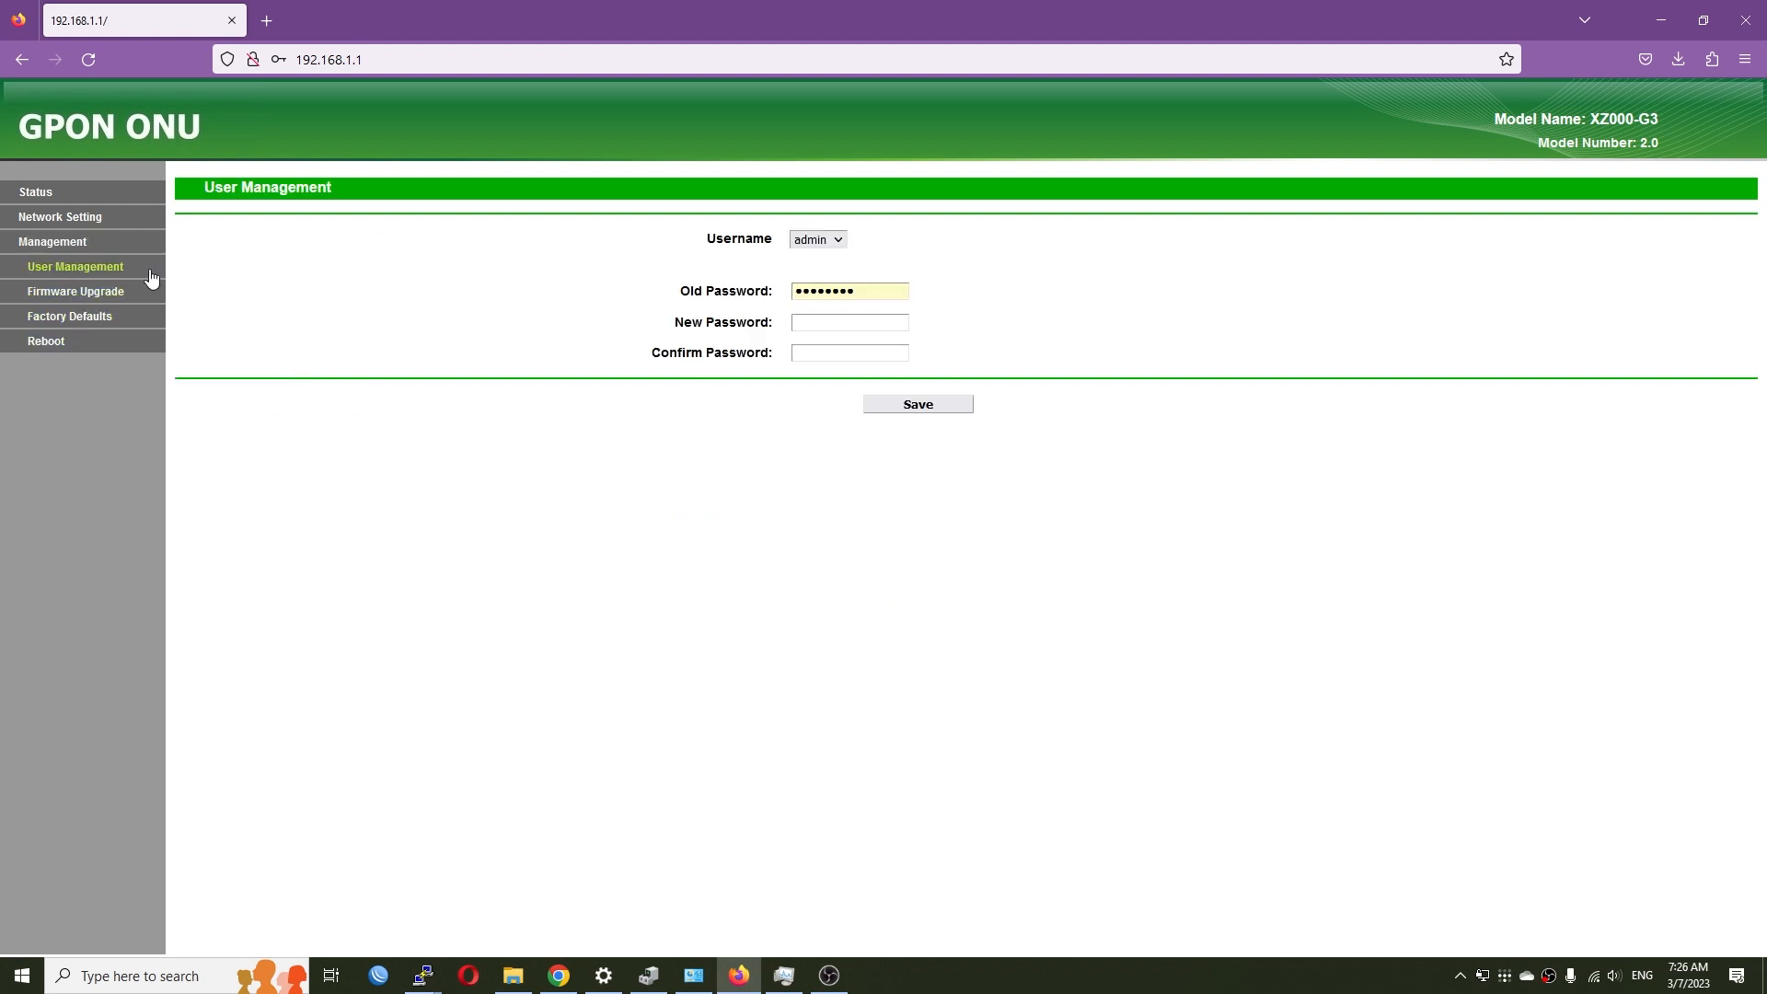
# - Select result.bin on the Firmware Upgrade page and start the upgrade
pyautogui.click(57, 293)
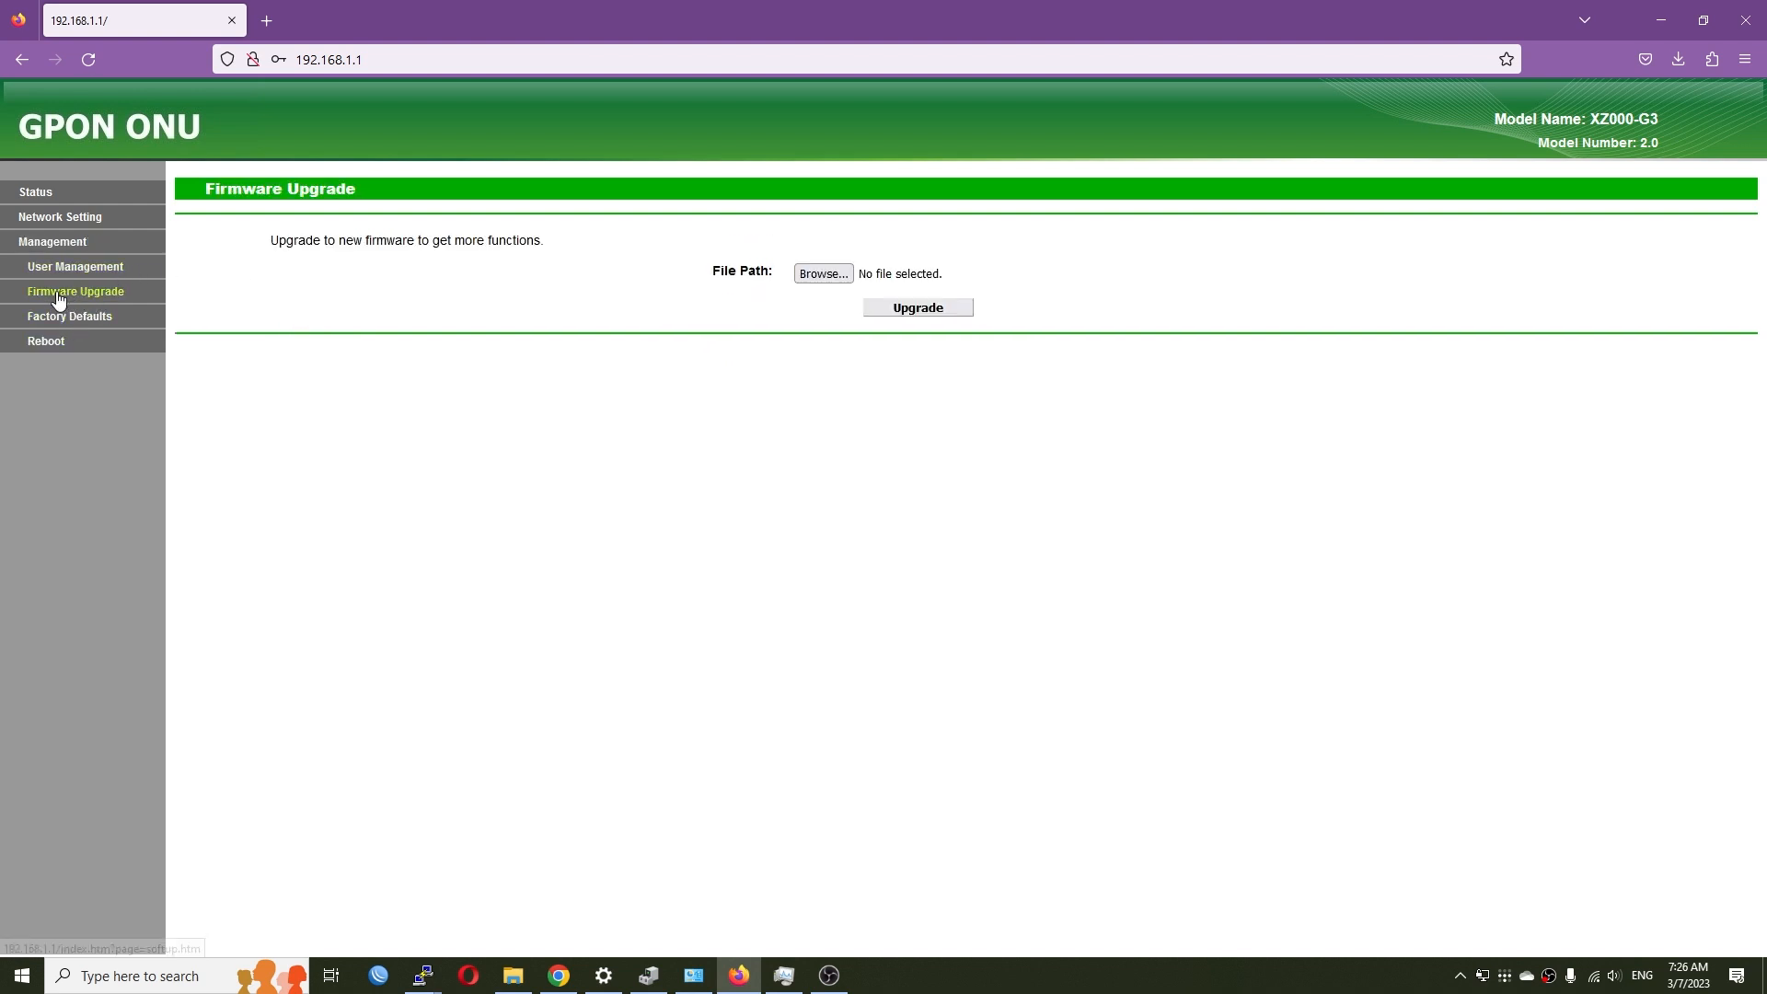
pyautogui.click(823, 275)
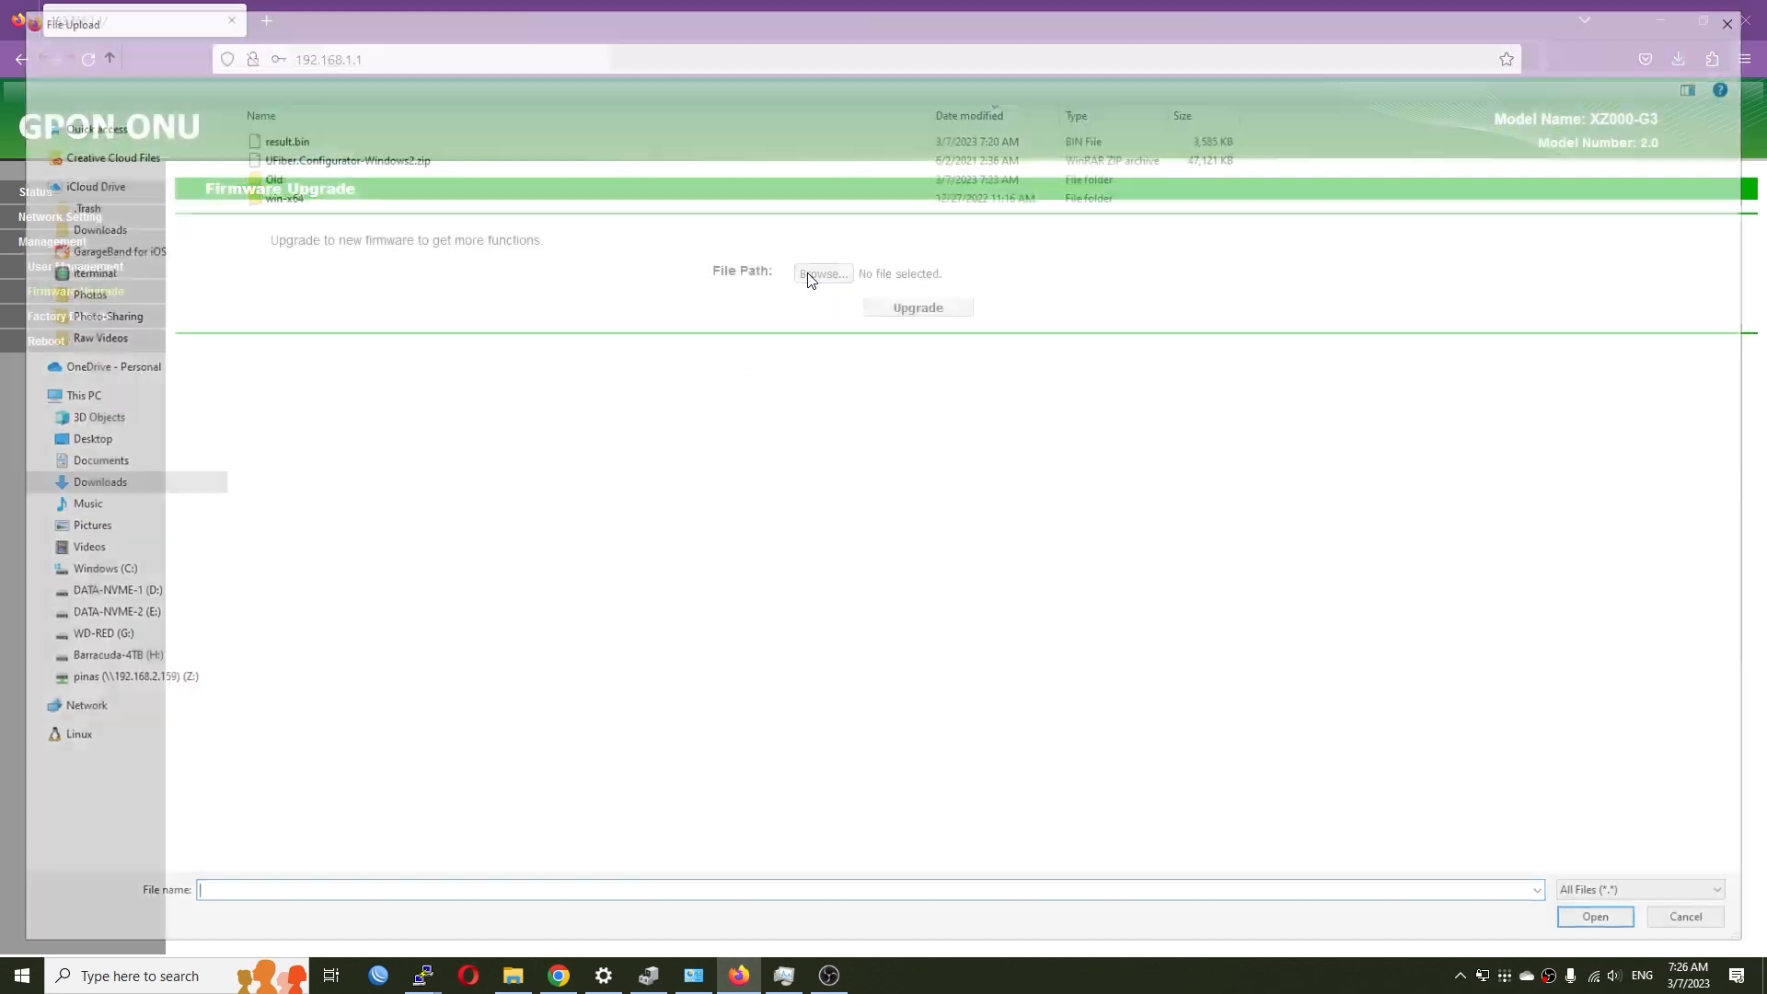
pyautogui.click(291, 143)
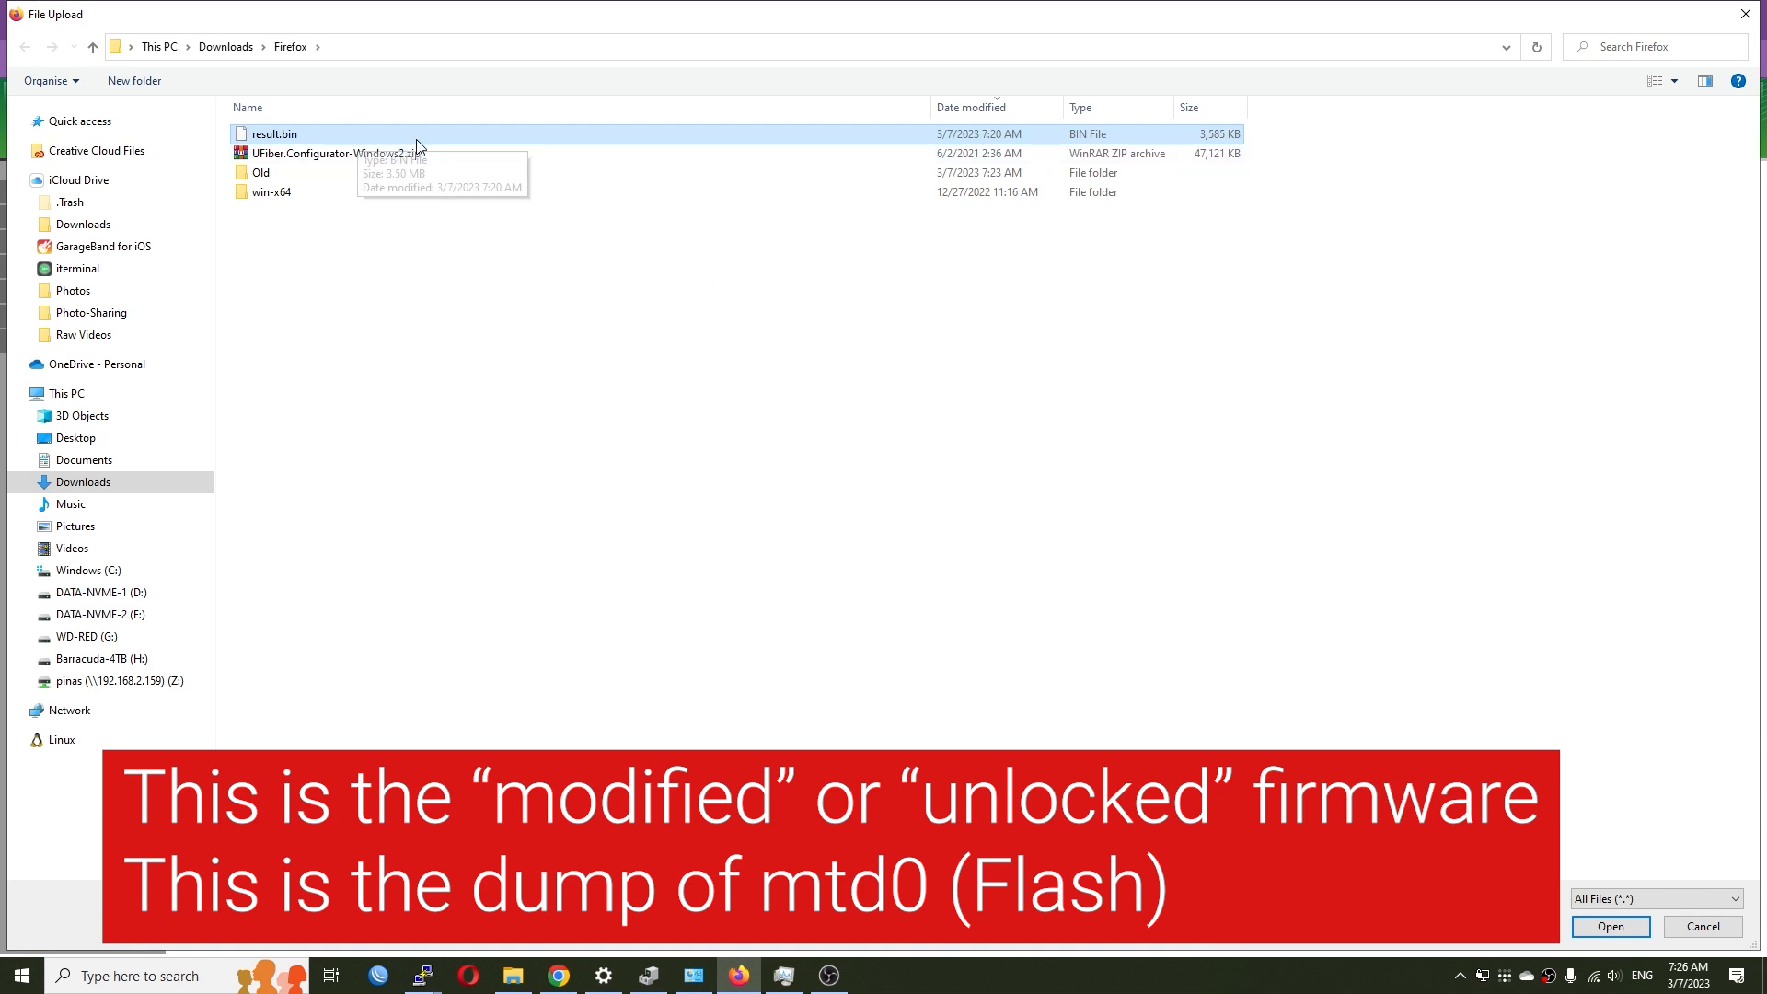
pyautogui.doubleClick(495, 11)
pyautogui.moveTo(325, 23); pyautogui.dragTo(922, 185)
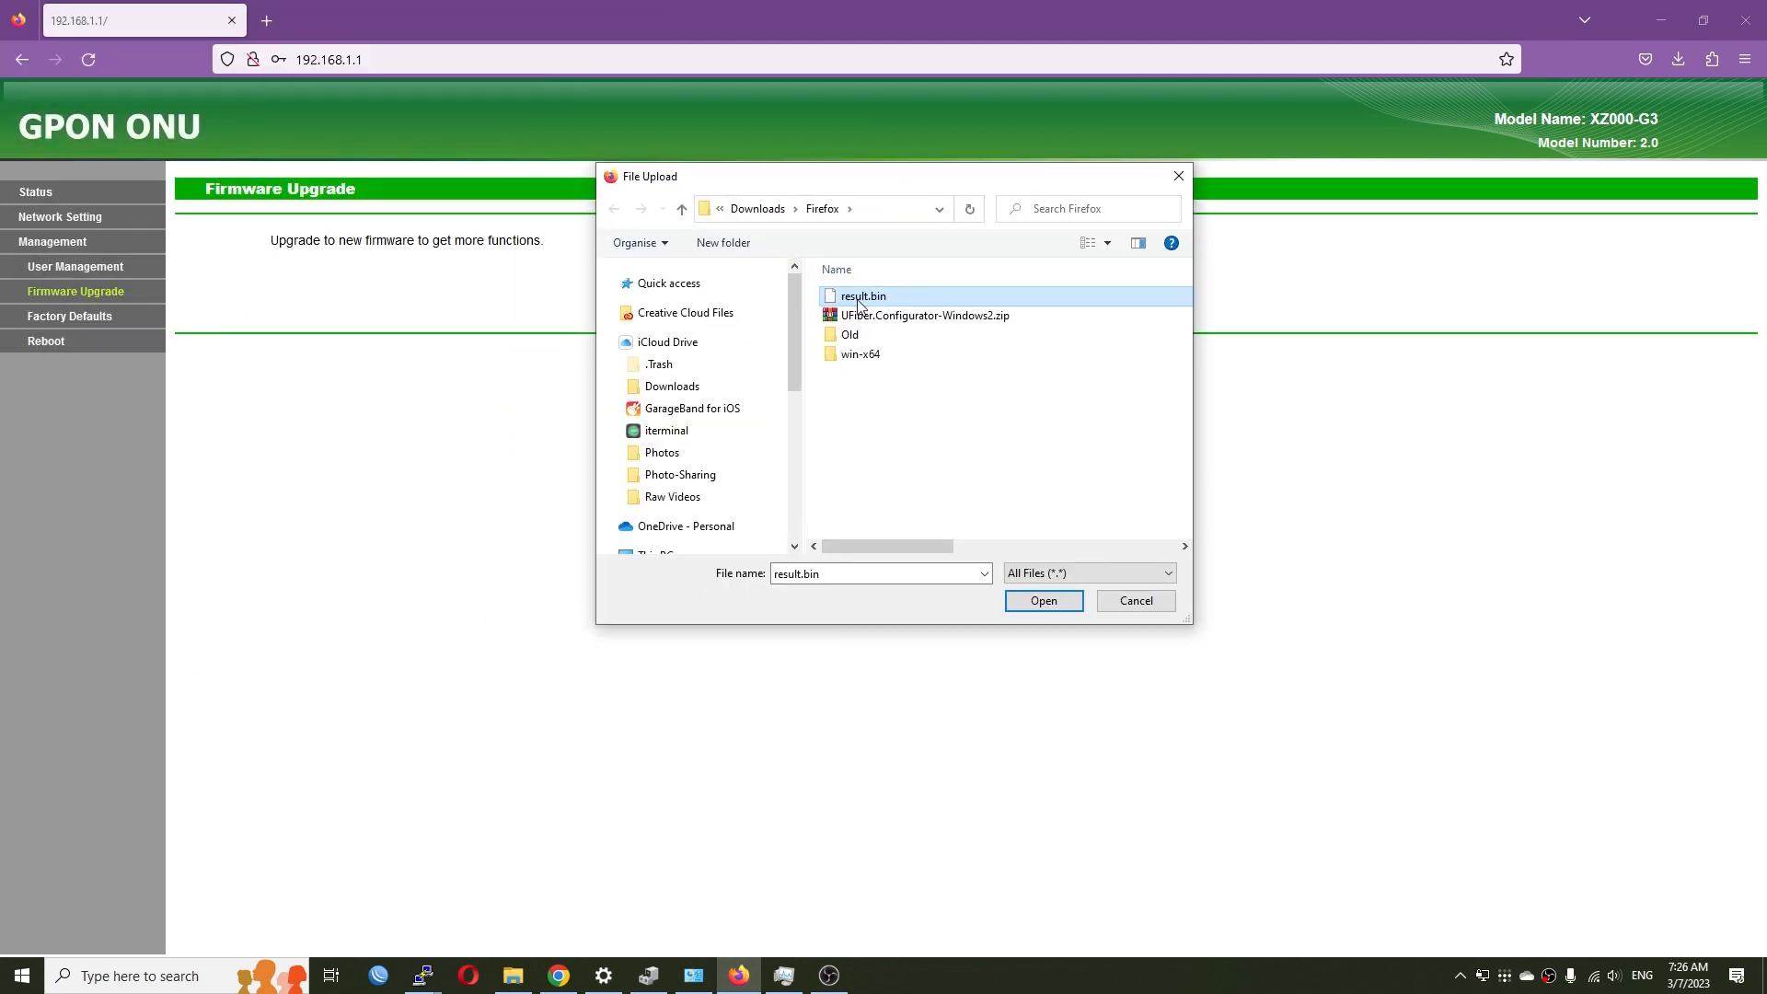
pyautogui.doubleClick(863, 300)
pyautogui.click(911, 307)
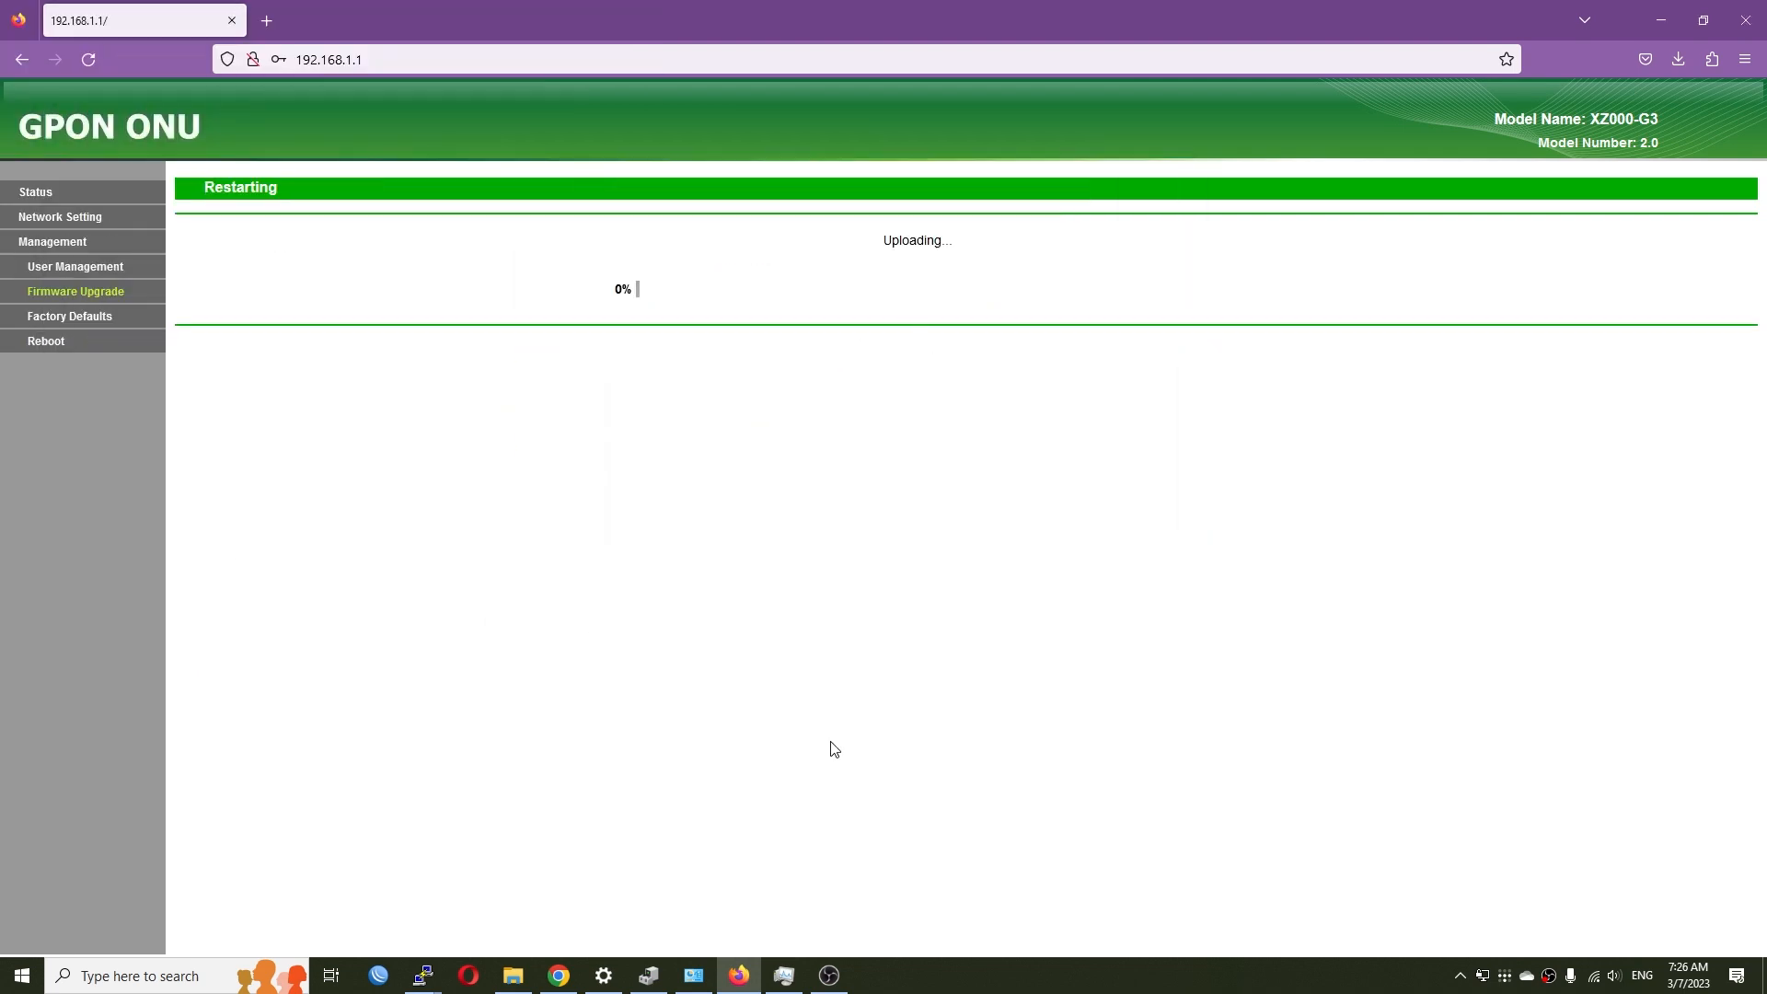
# - Place the COM6 serial console beside the restored browser to watch the flash log
pyautogui.doubleClick(1362, 10)
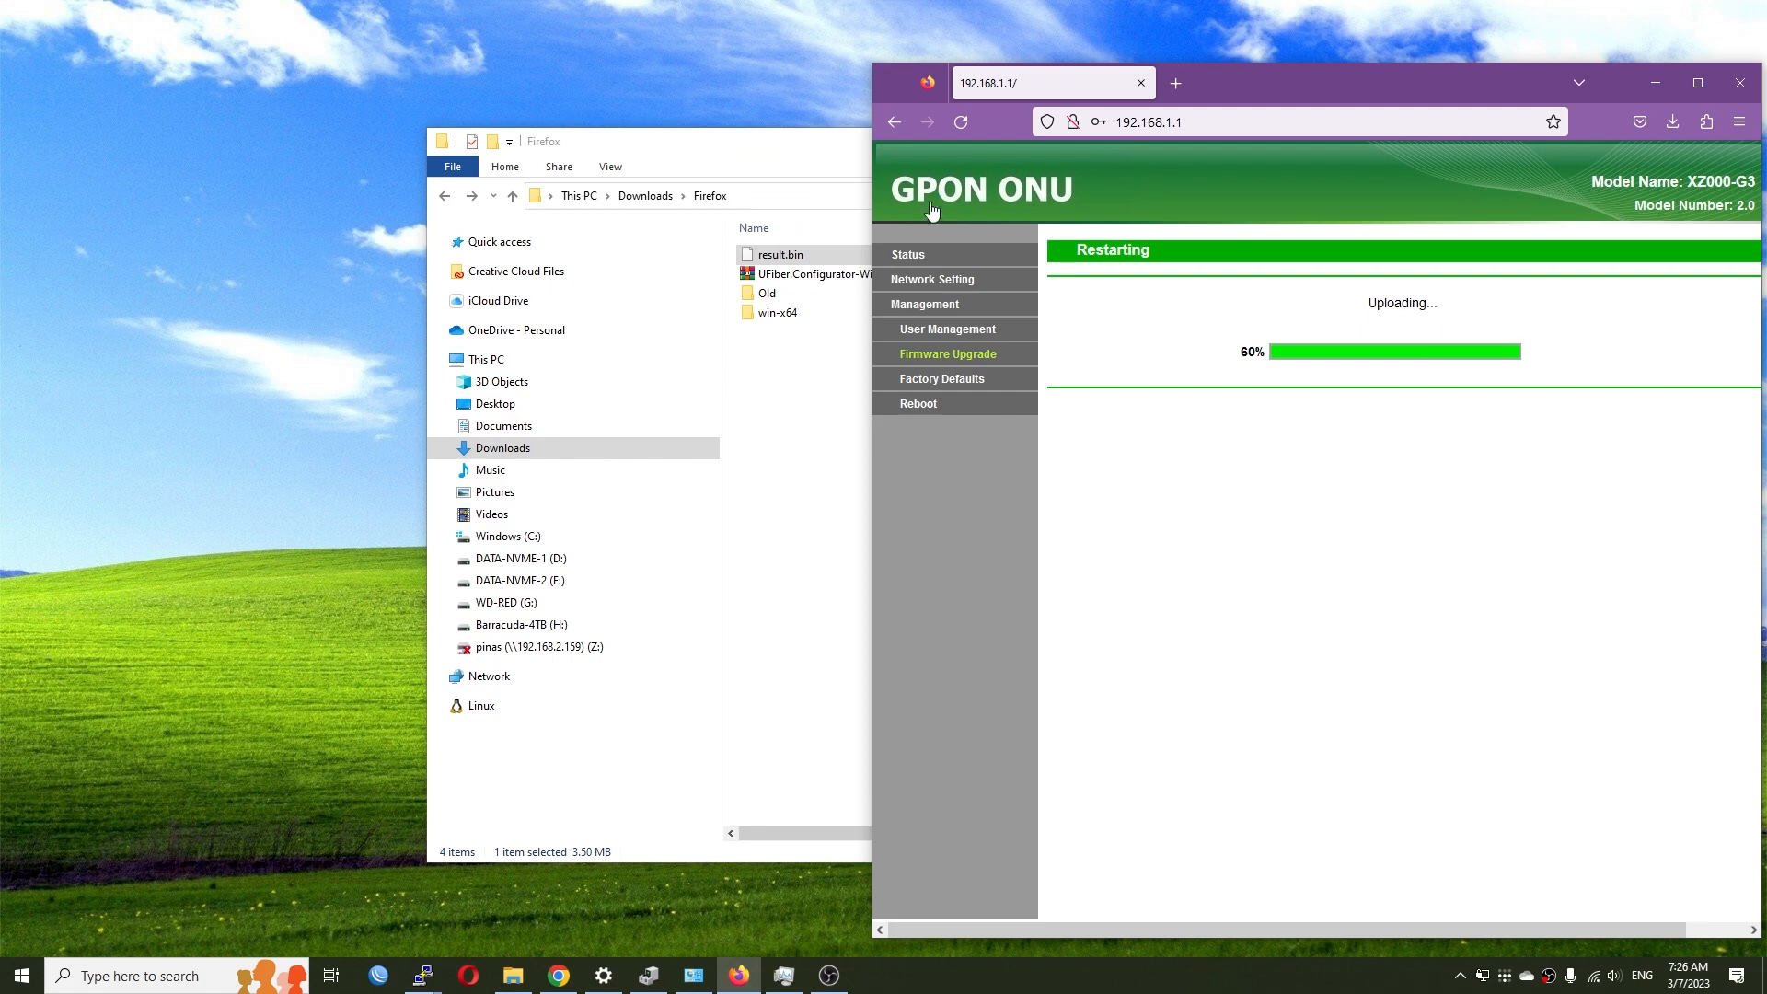
pyautogui.moveTo(422, 976)
pyautogui.click(335, 901)
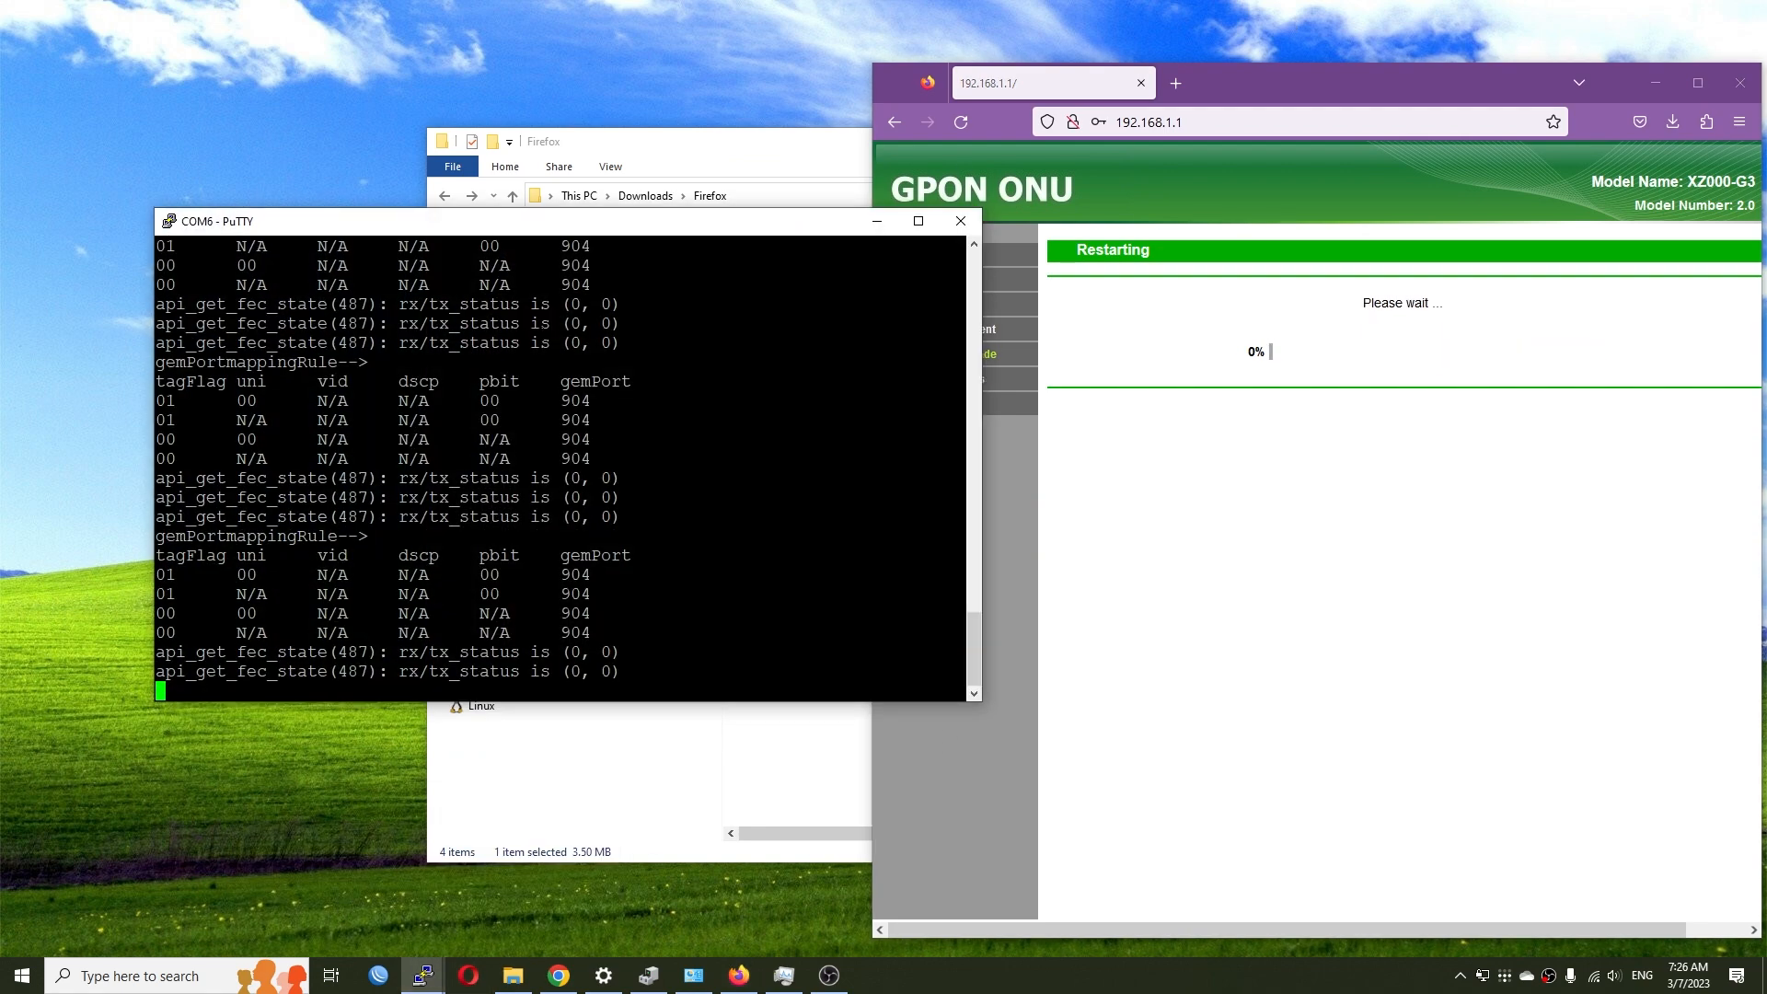
pyautogui.moveTo(590, 229); pyautogui.dragTo(491, 206)
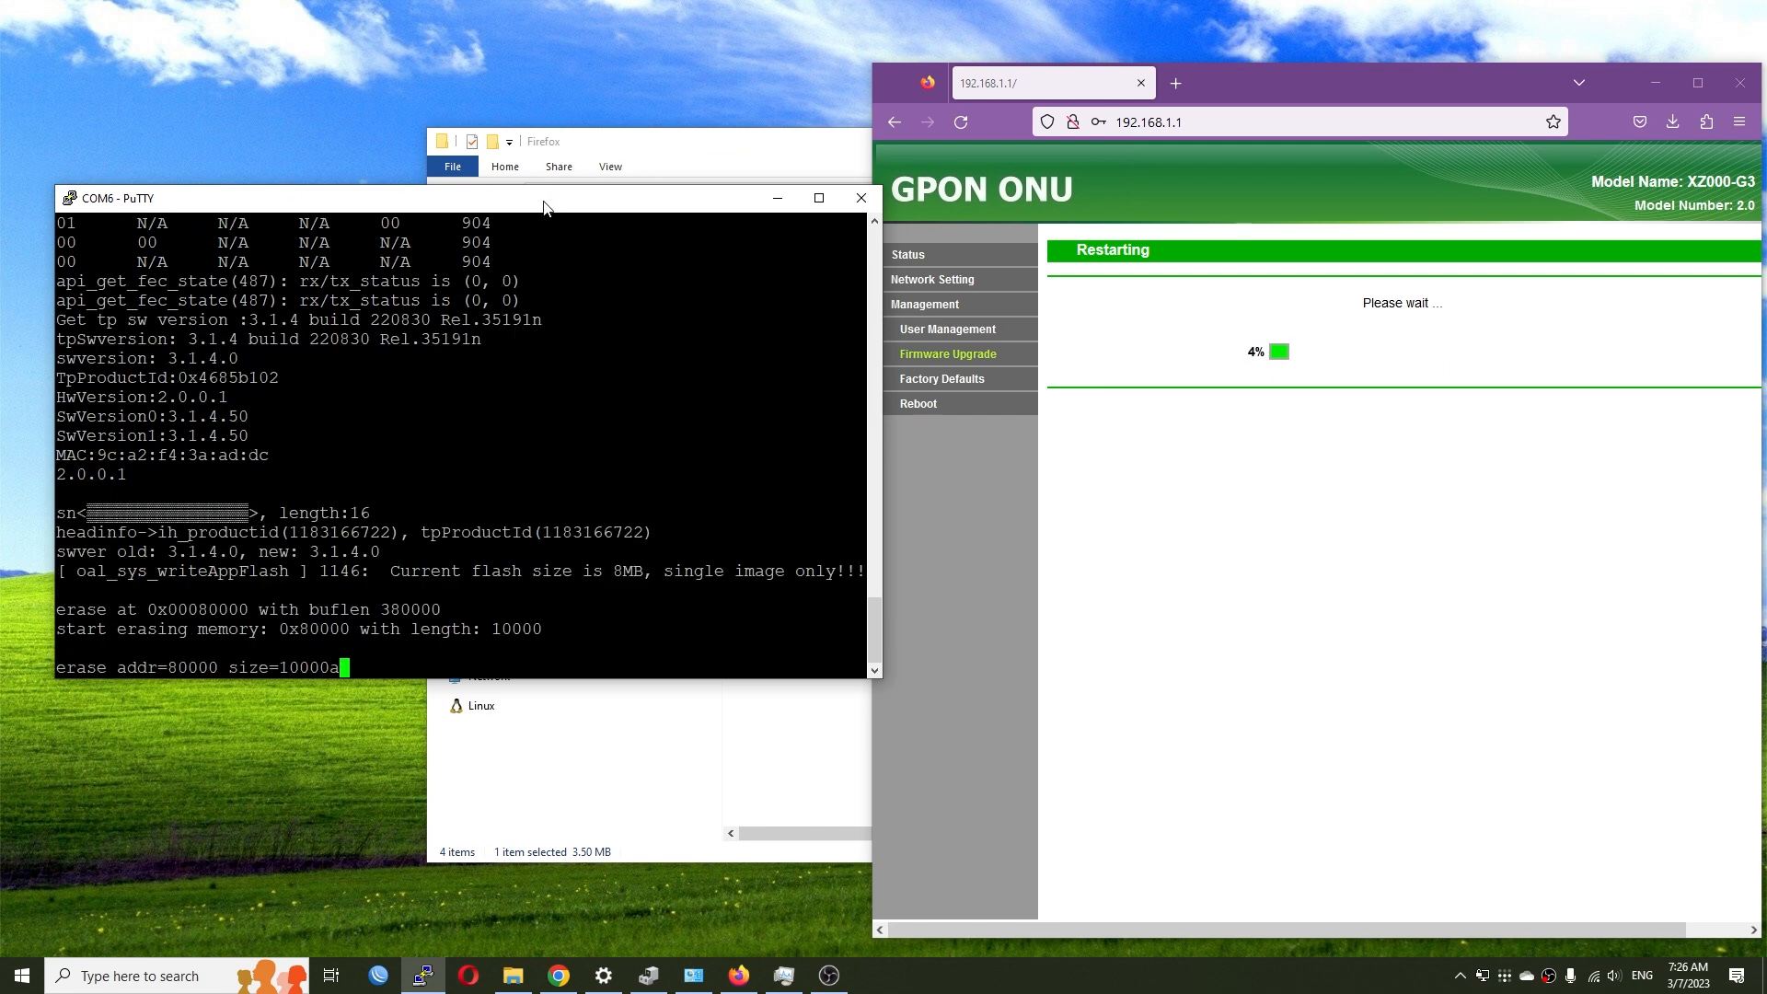
pyautogui.moveTo(546, 207); pyautogui.dragTo(539, 202)
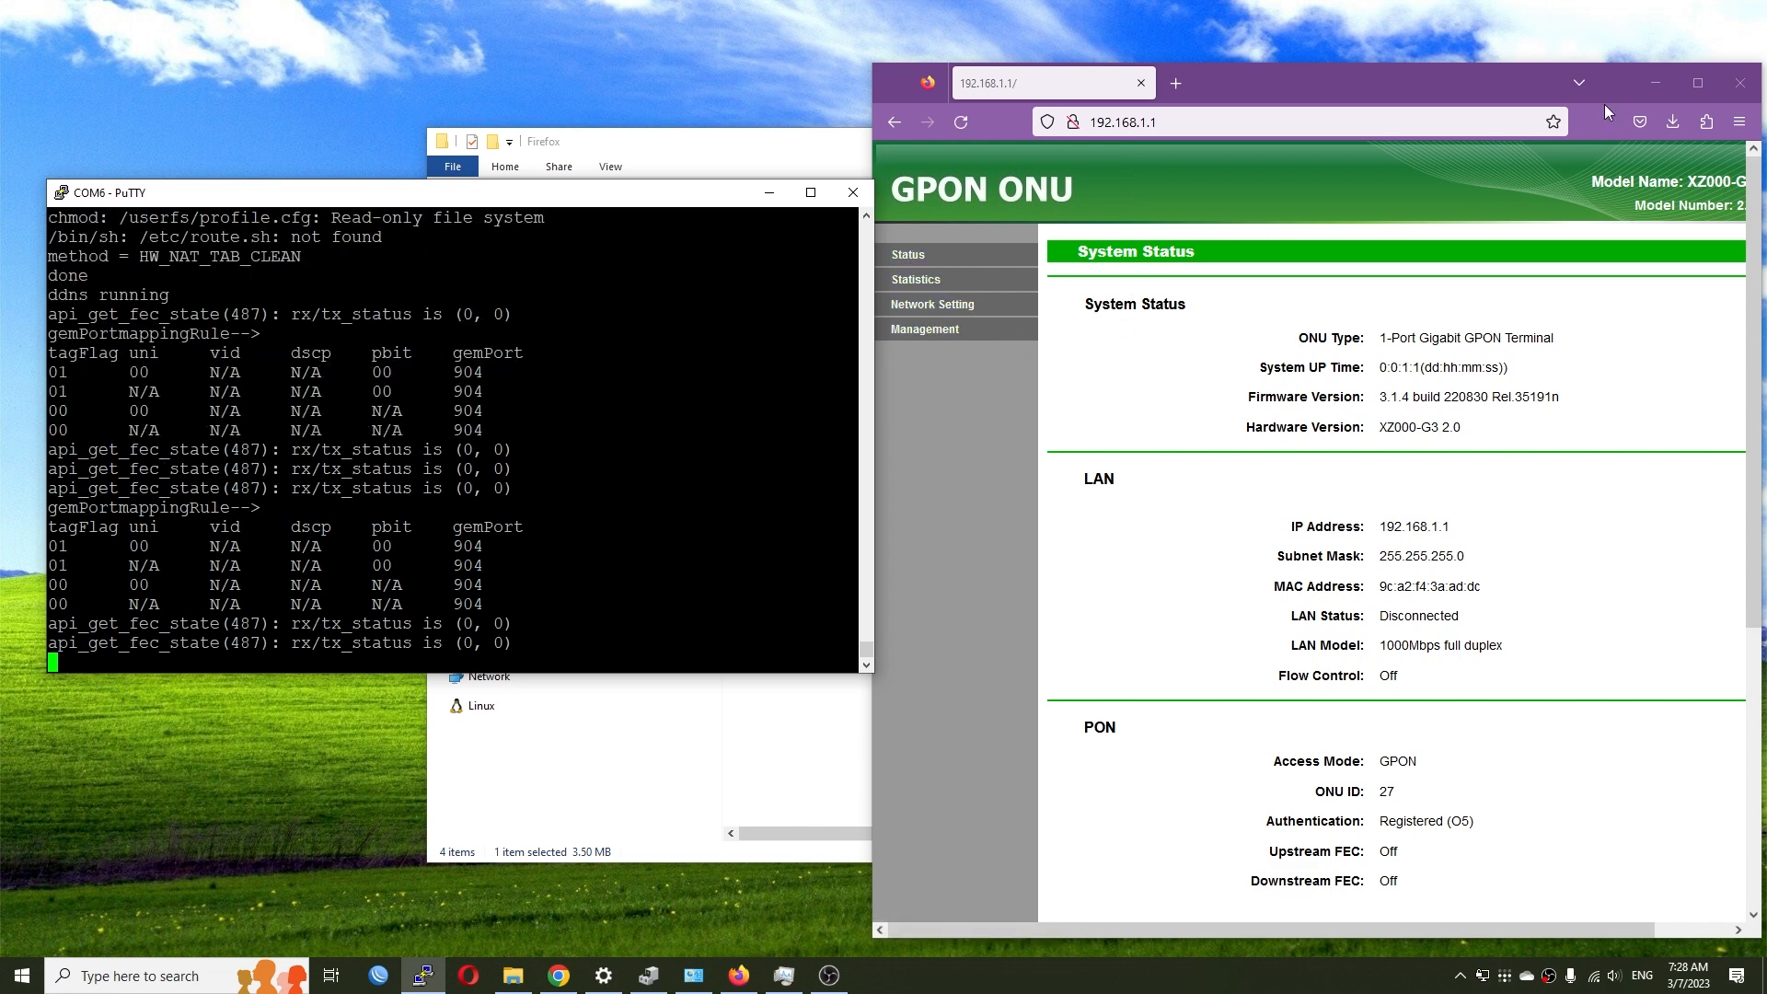
# - Maximise the browser and review the optical module status readings
pyautogui.click(1698, 83)
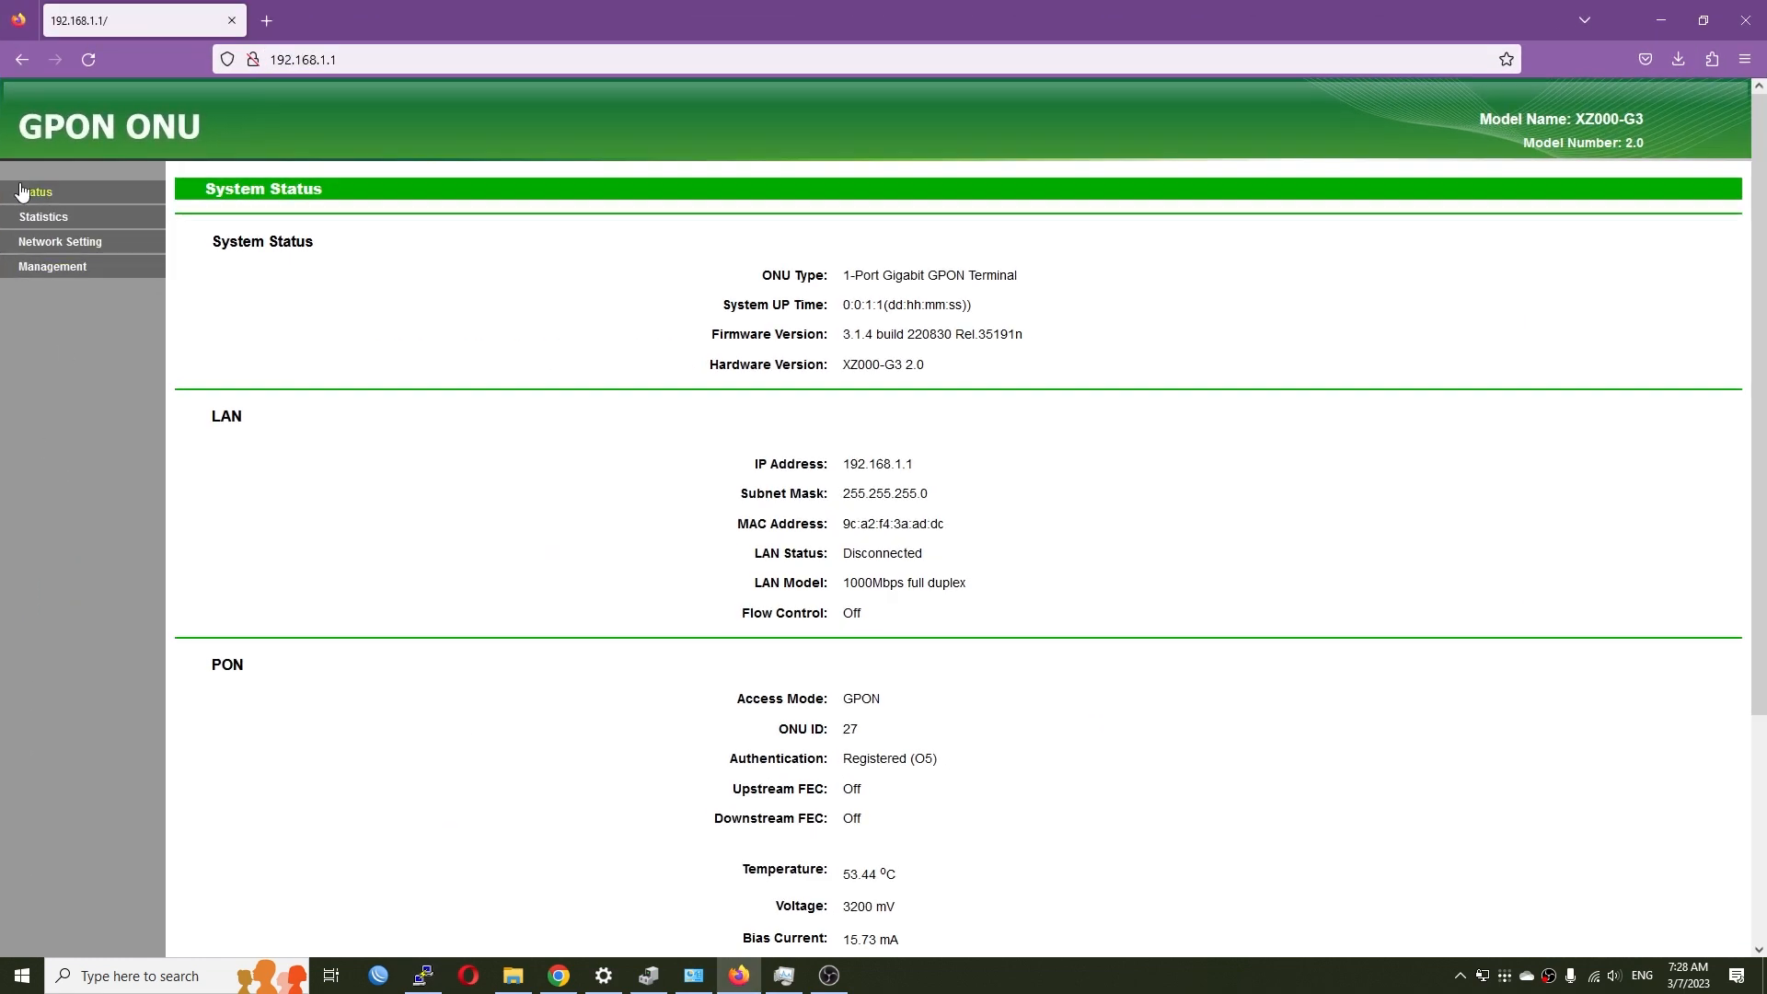
pyautogui.click(30, 193)
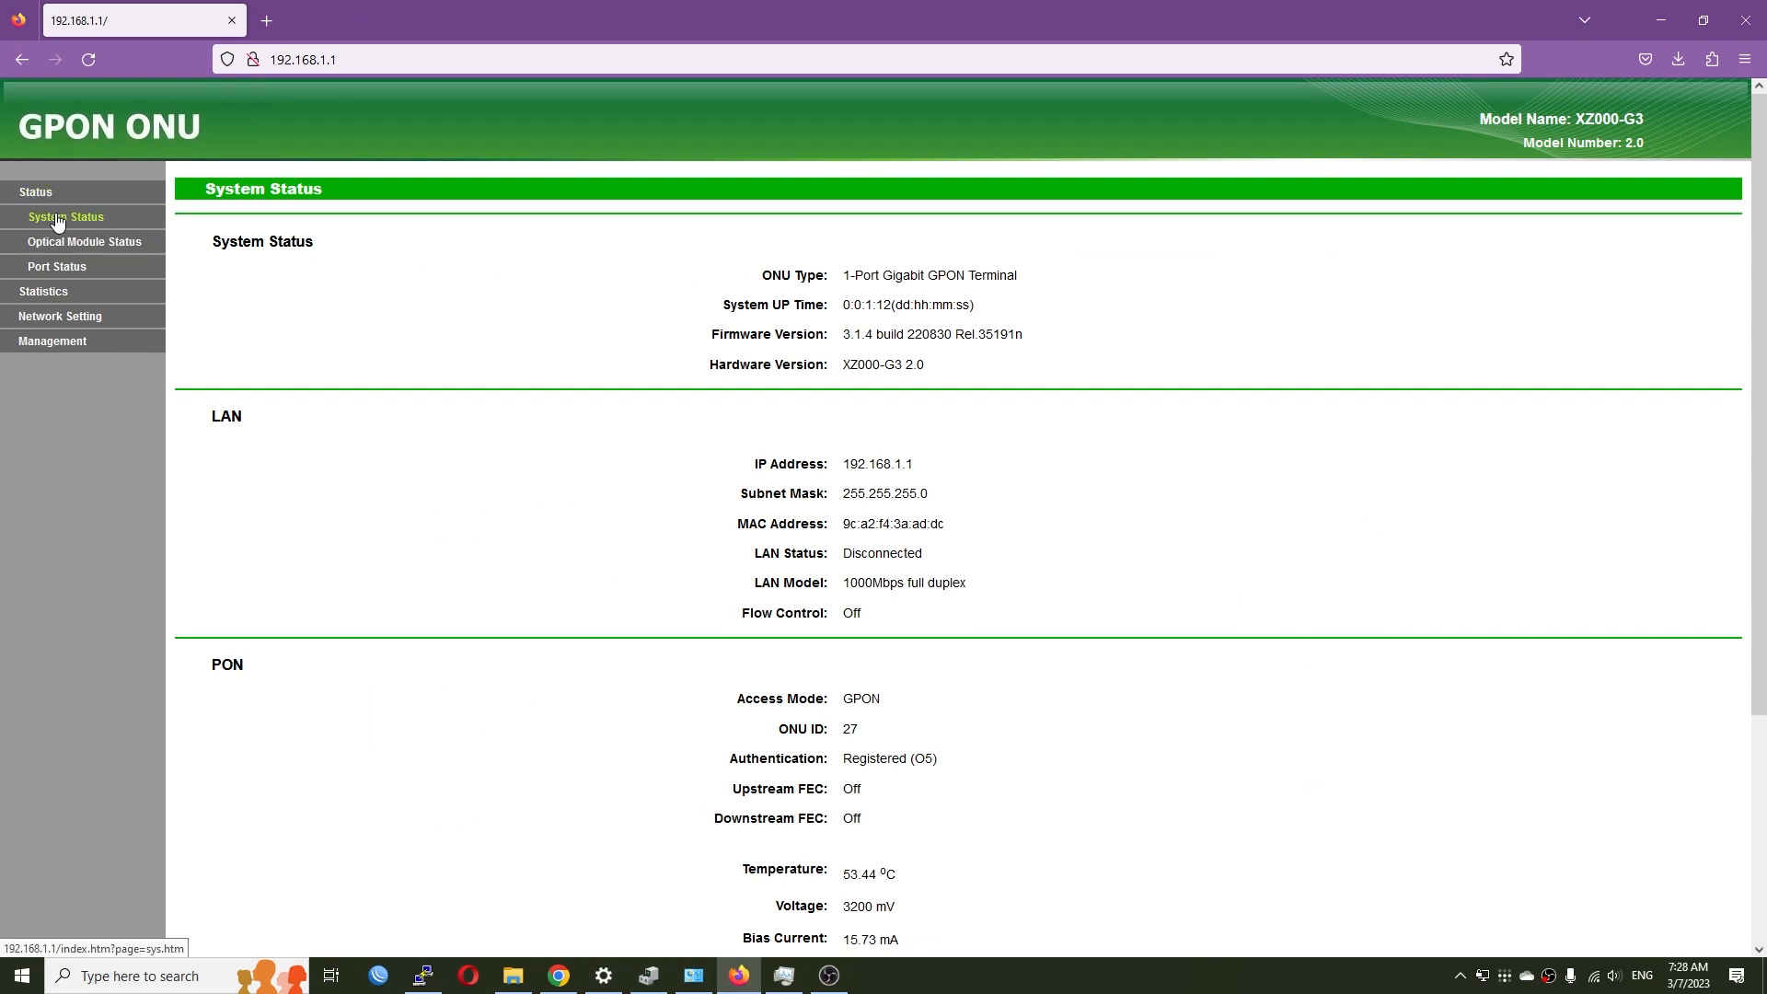
pyautogui.scroll(-3, 847, 285)
pyautogui.scroll(3, 859, 559)
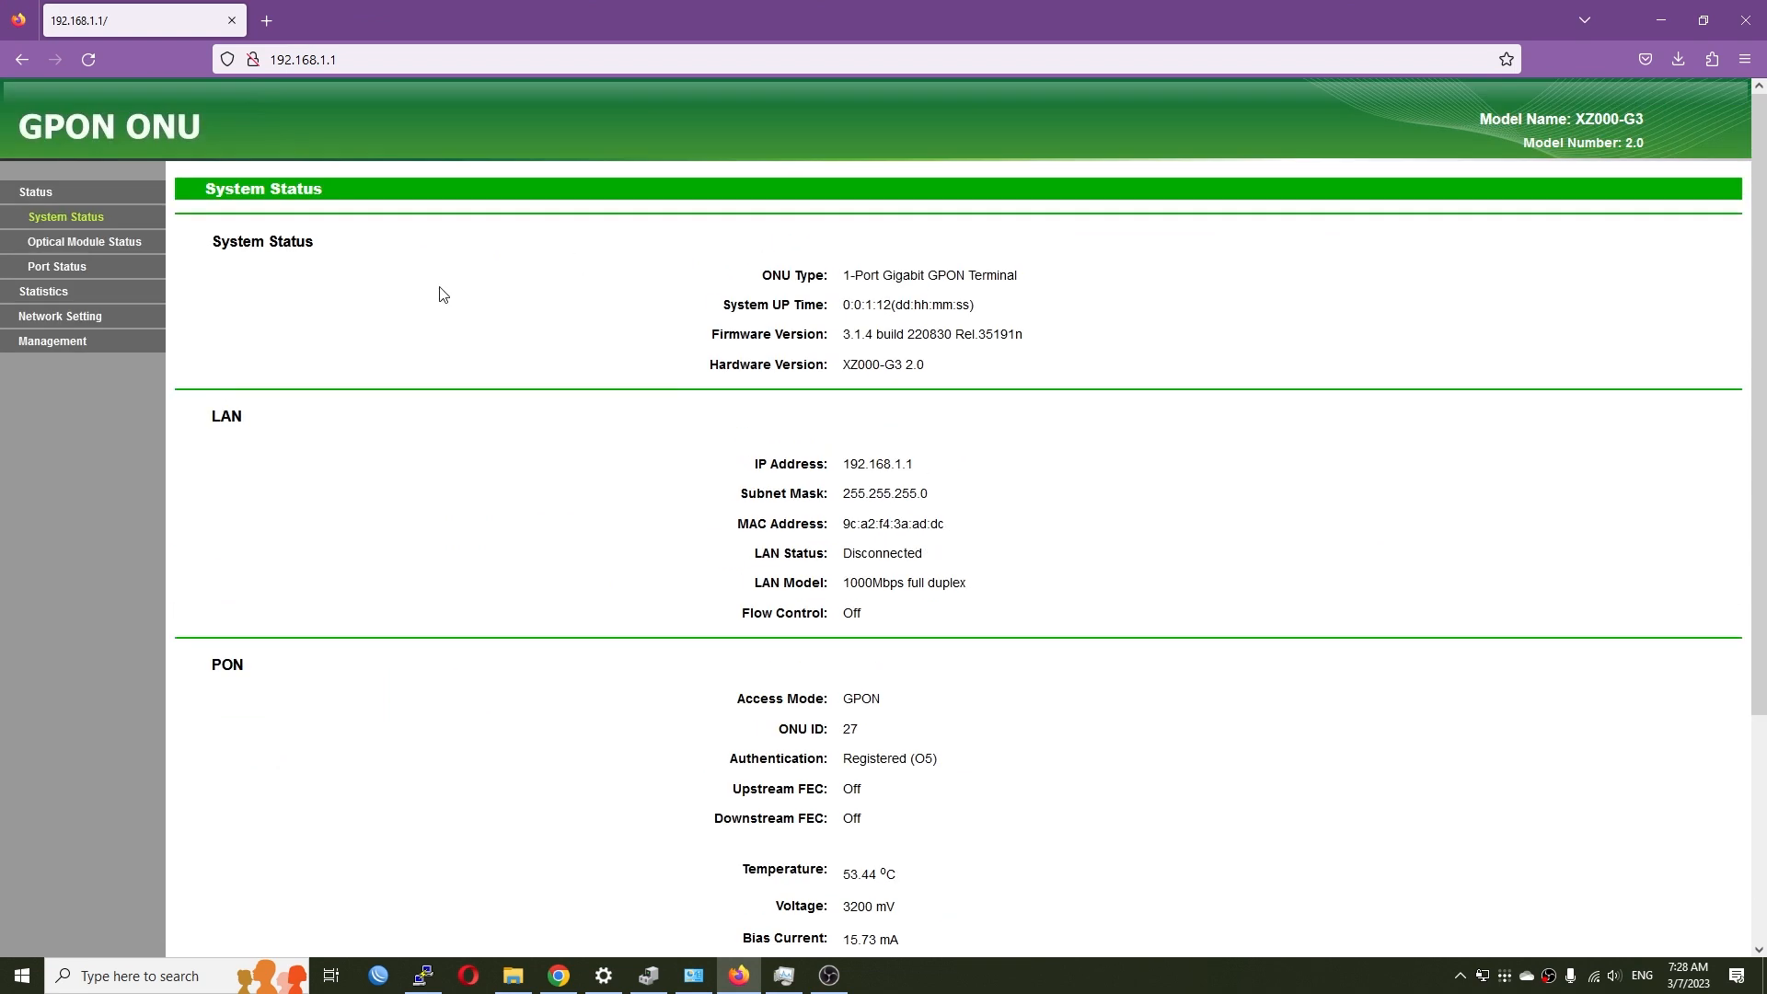
pyautogui.click(108, 251)
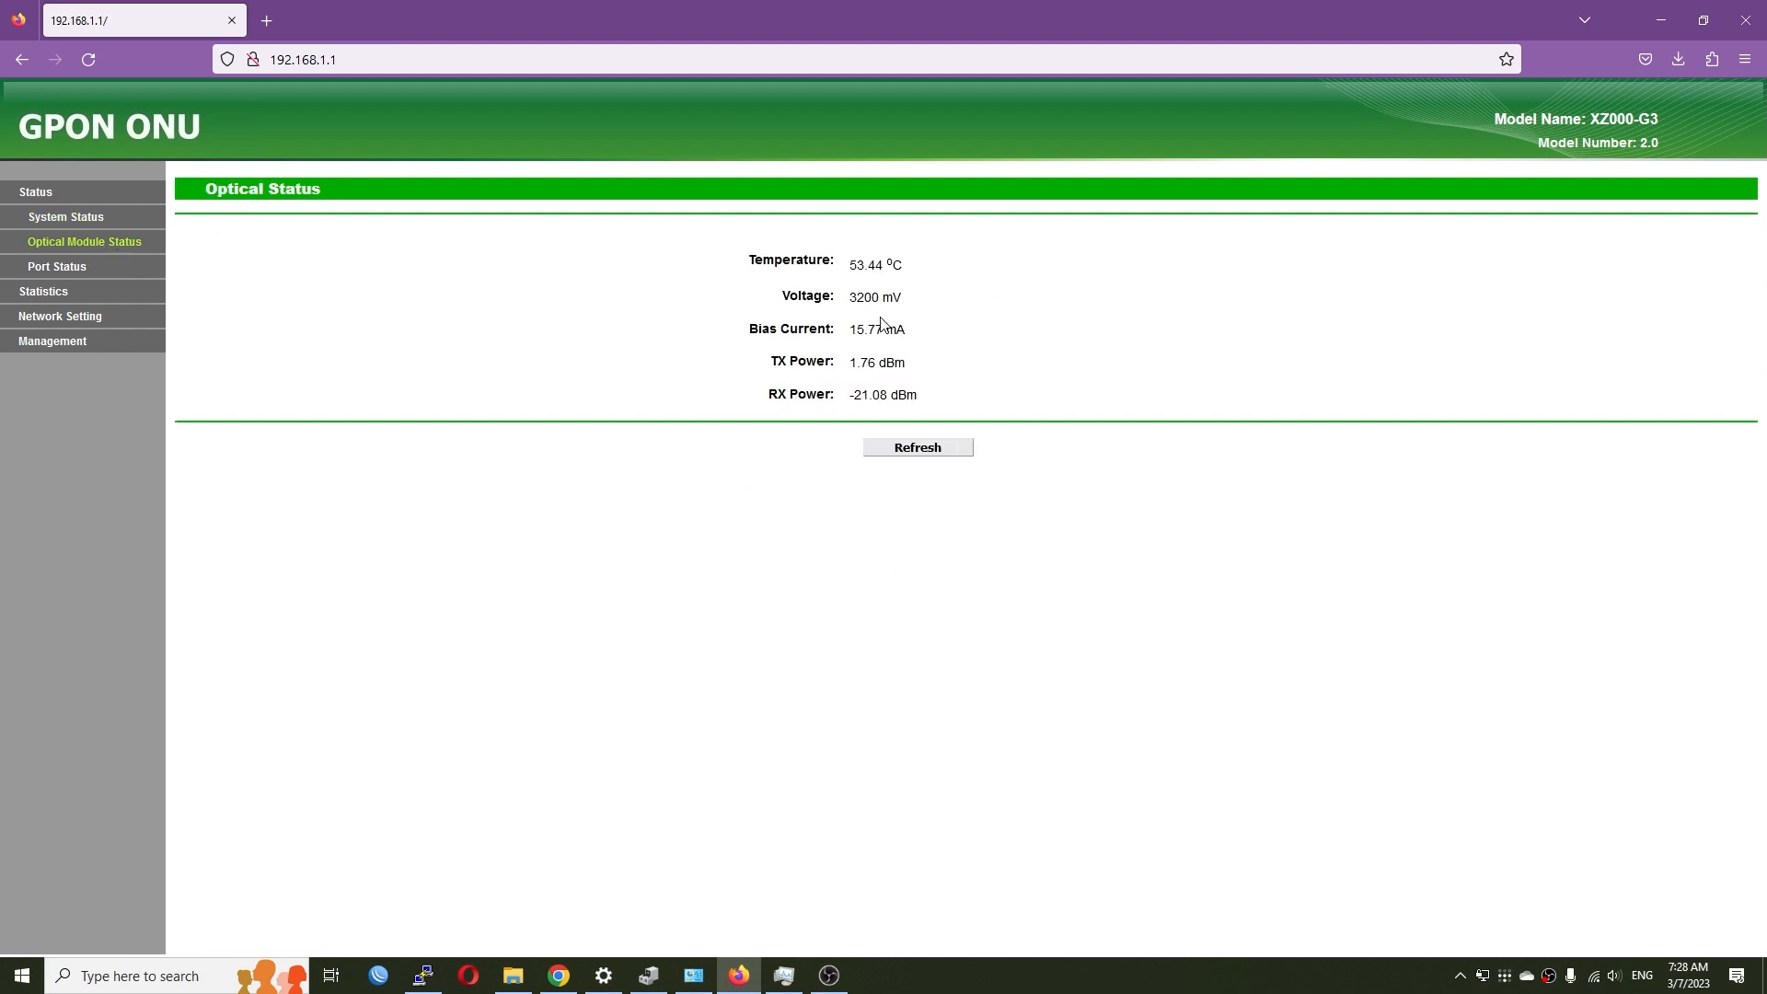
pyautogui.moveTo(952, 405); pyautogui.dragTo(688, 297)
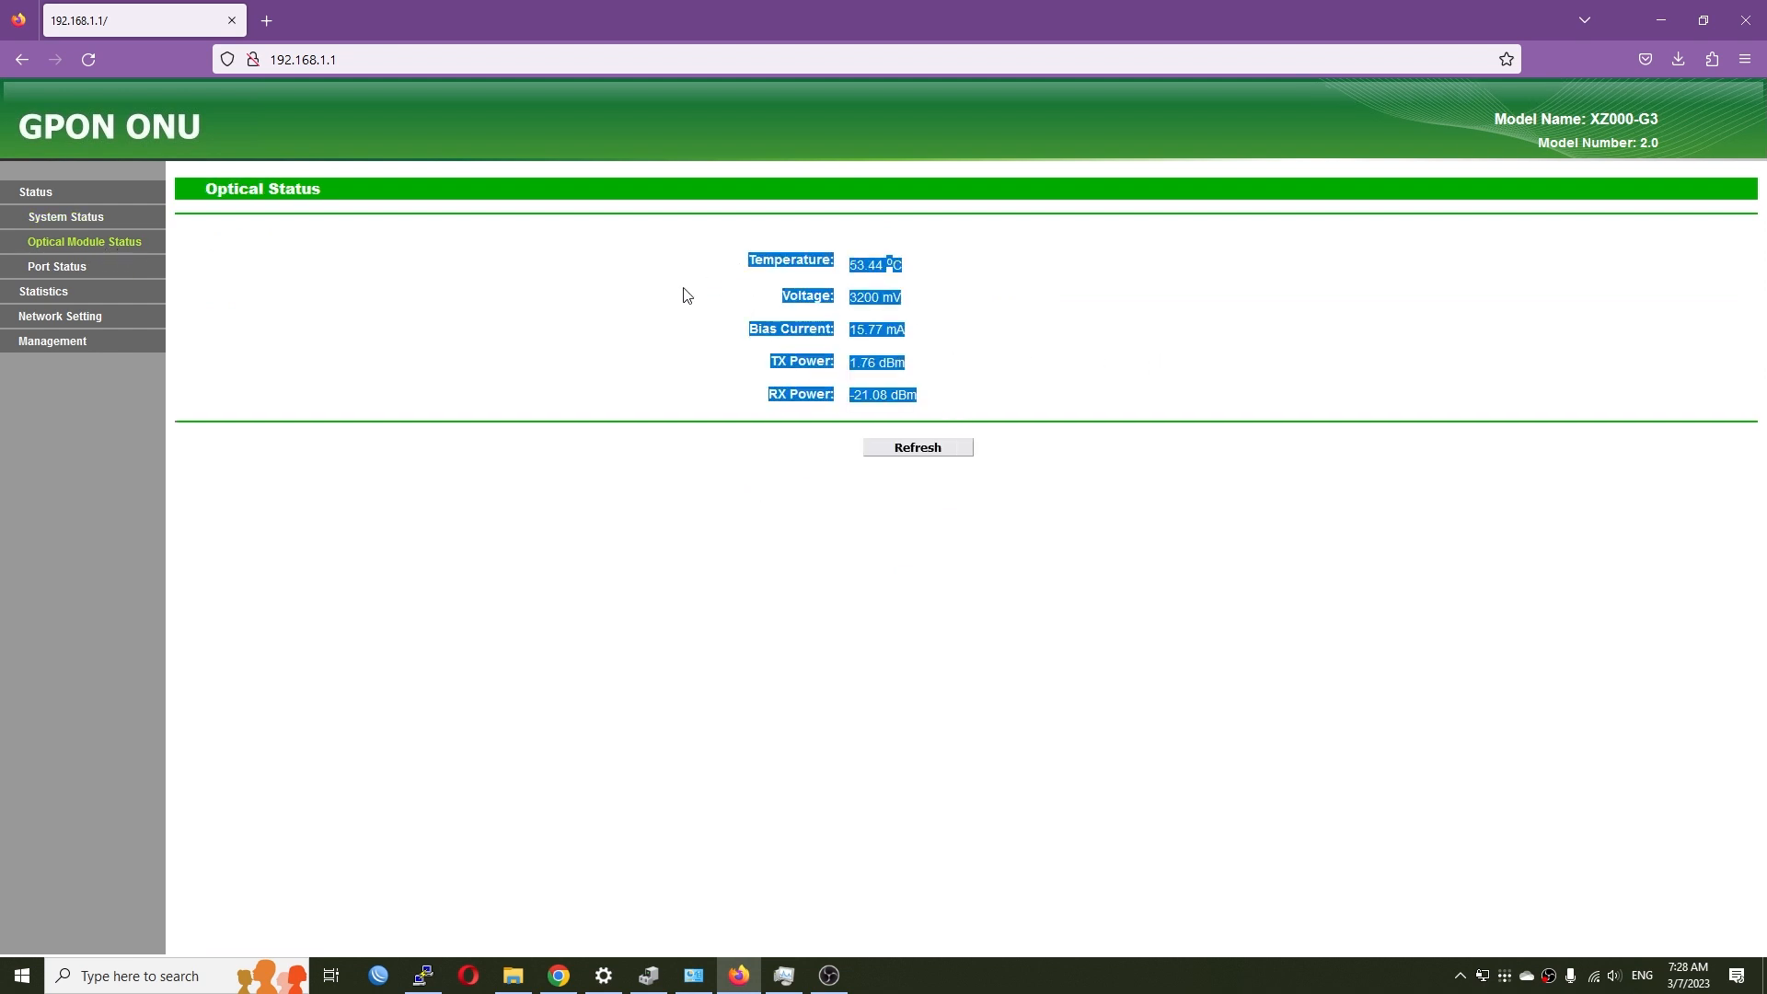
pyautogui.click(689, 297)
# - Check UNI port link status and System Status, ending on the packet Statistics page
pyautogui.click(56, 276)
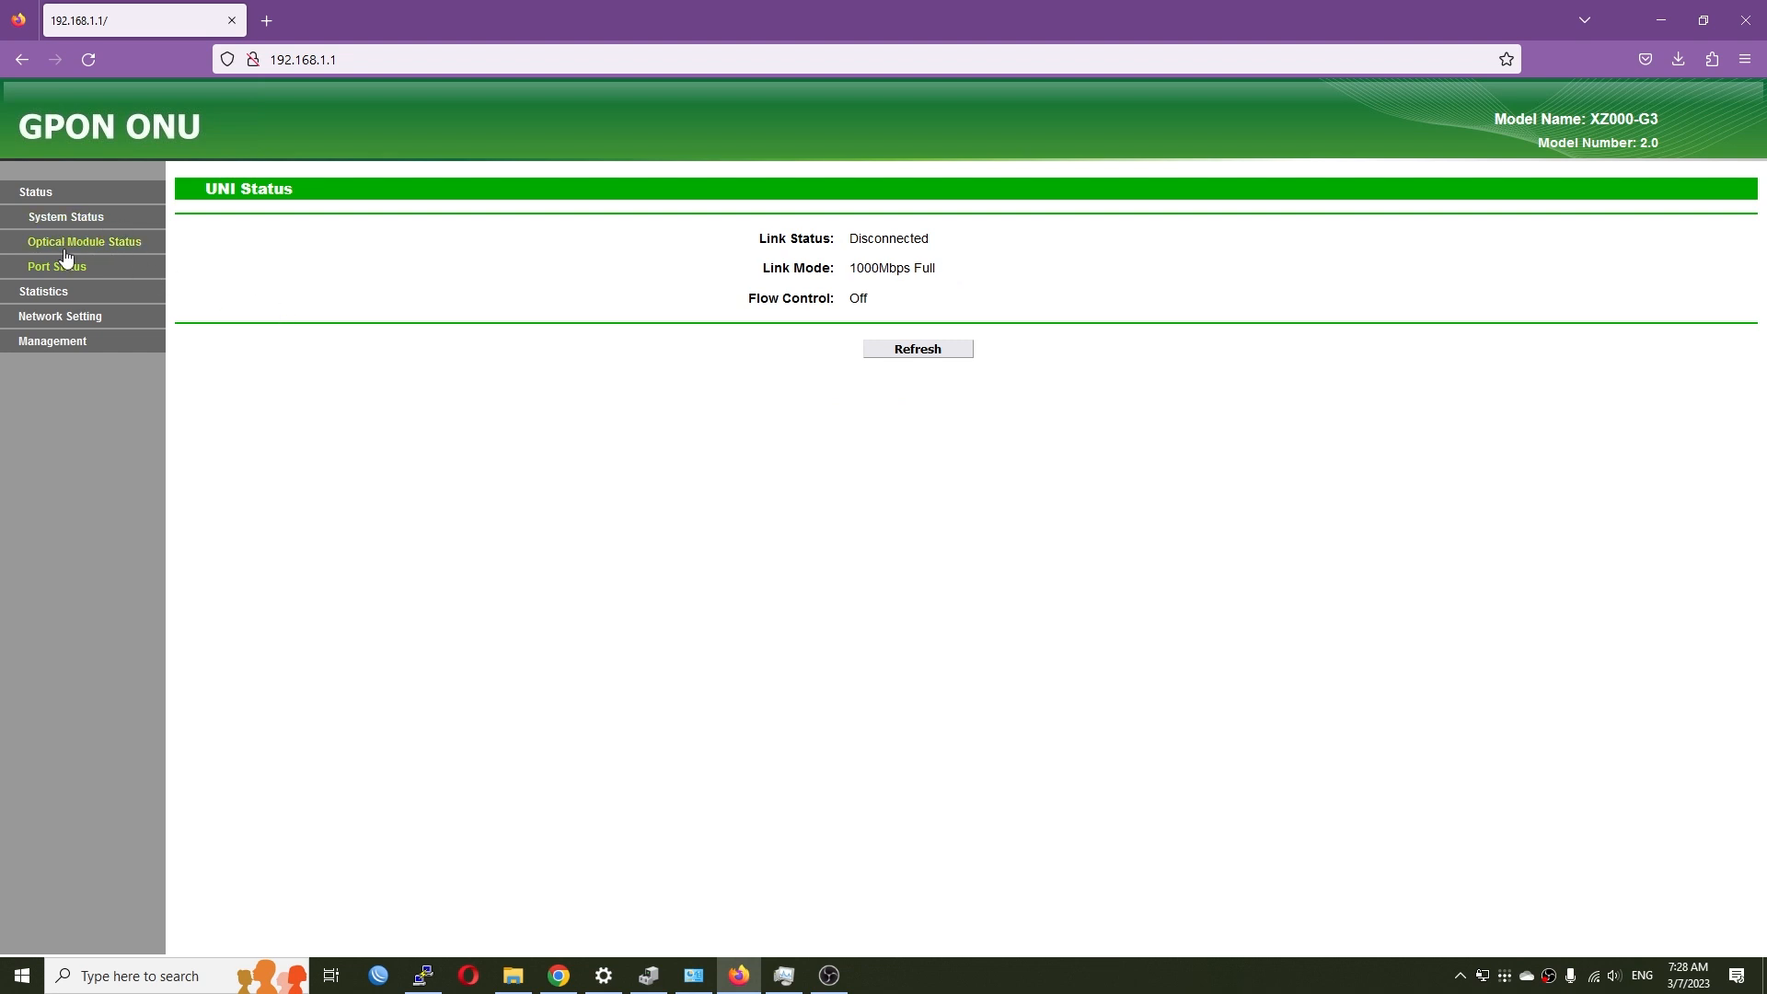
pyautogui.click(38, 193)
pyautogui.scroll(-3, 852, 584)
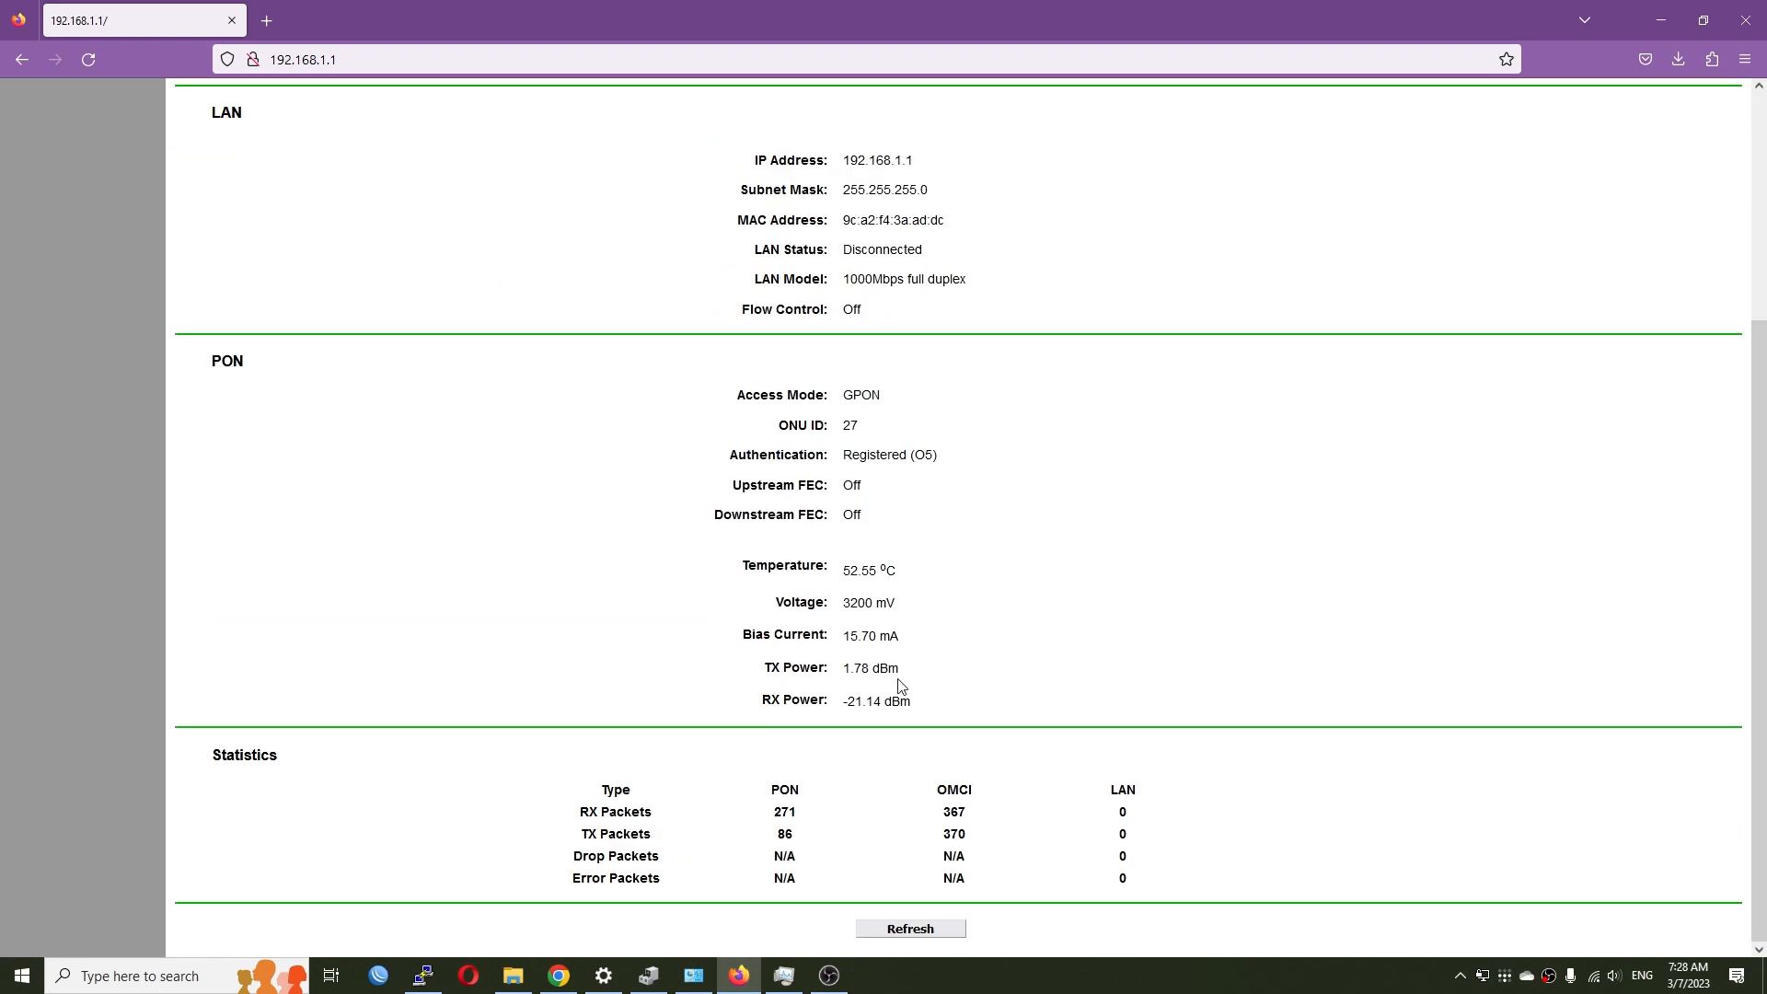
pyautogui.scroll(3, 874, 658)
pyautogui.click(57, 290)
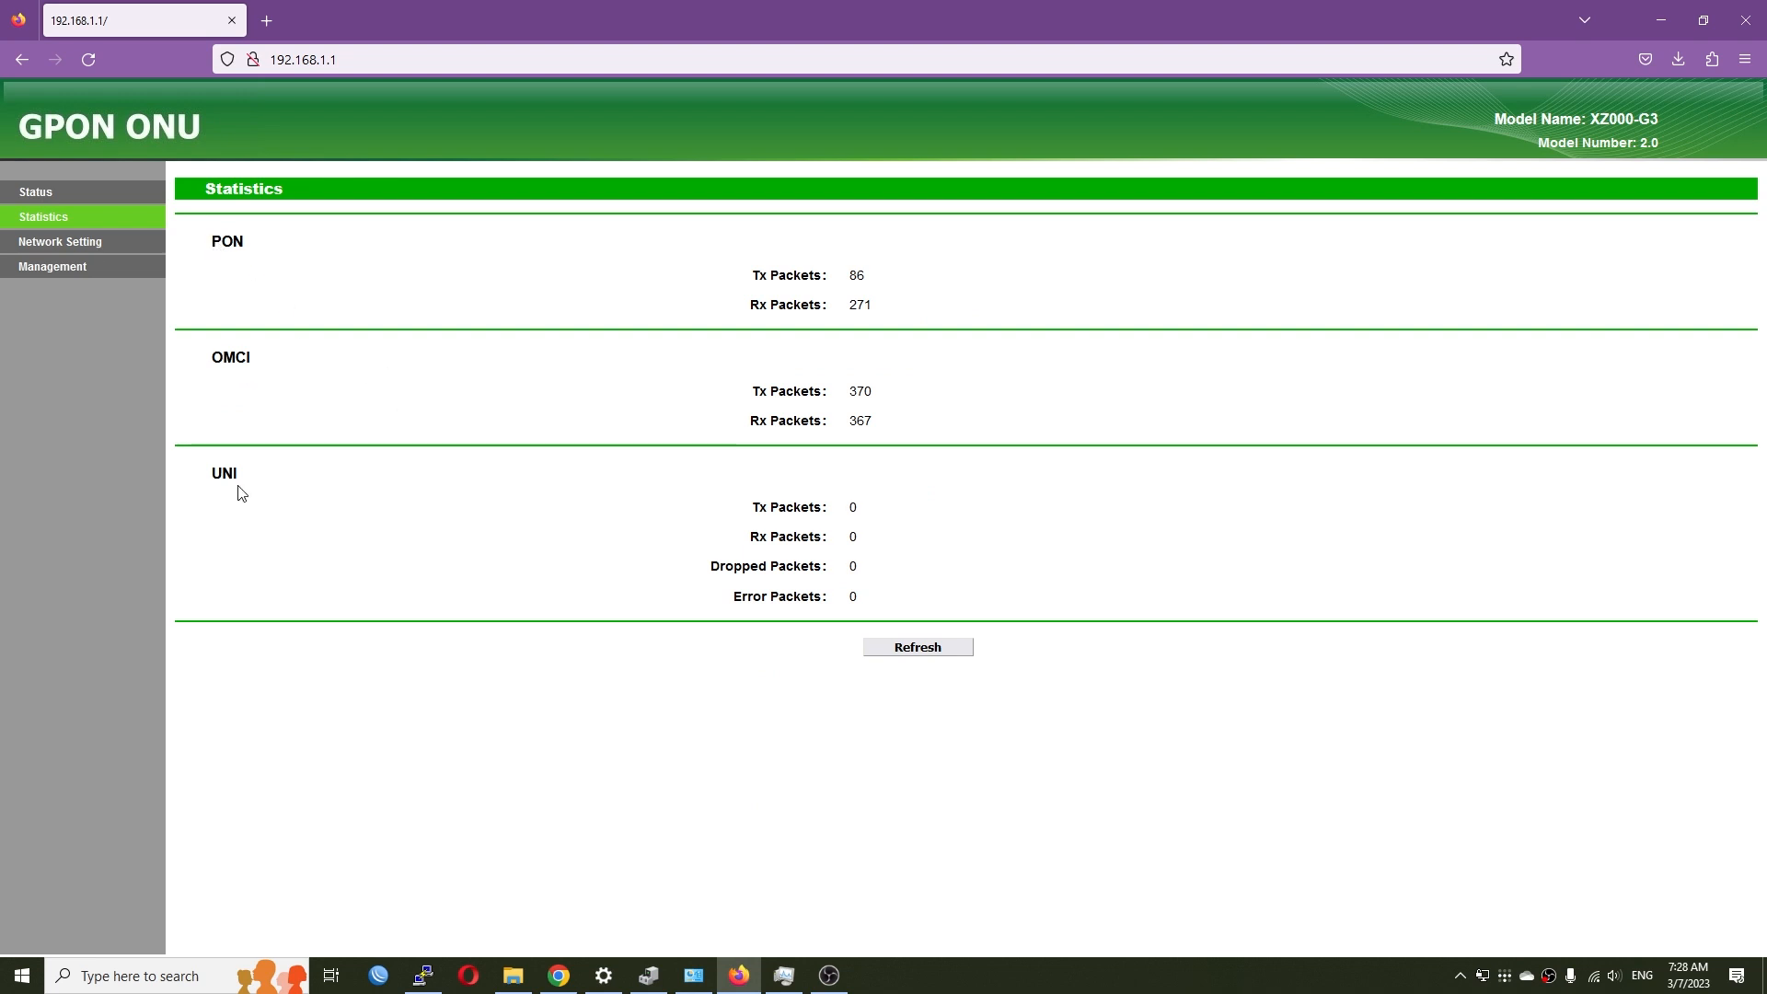
# - Review the PON Certification notices and keep VLAN mode at Control By OLT
pyautogui.click(55, 249)
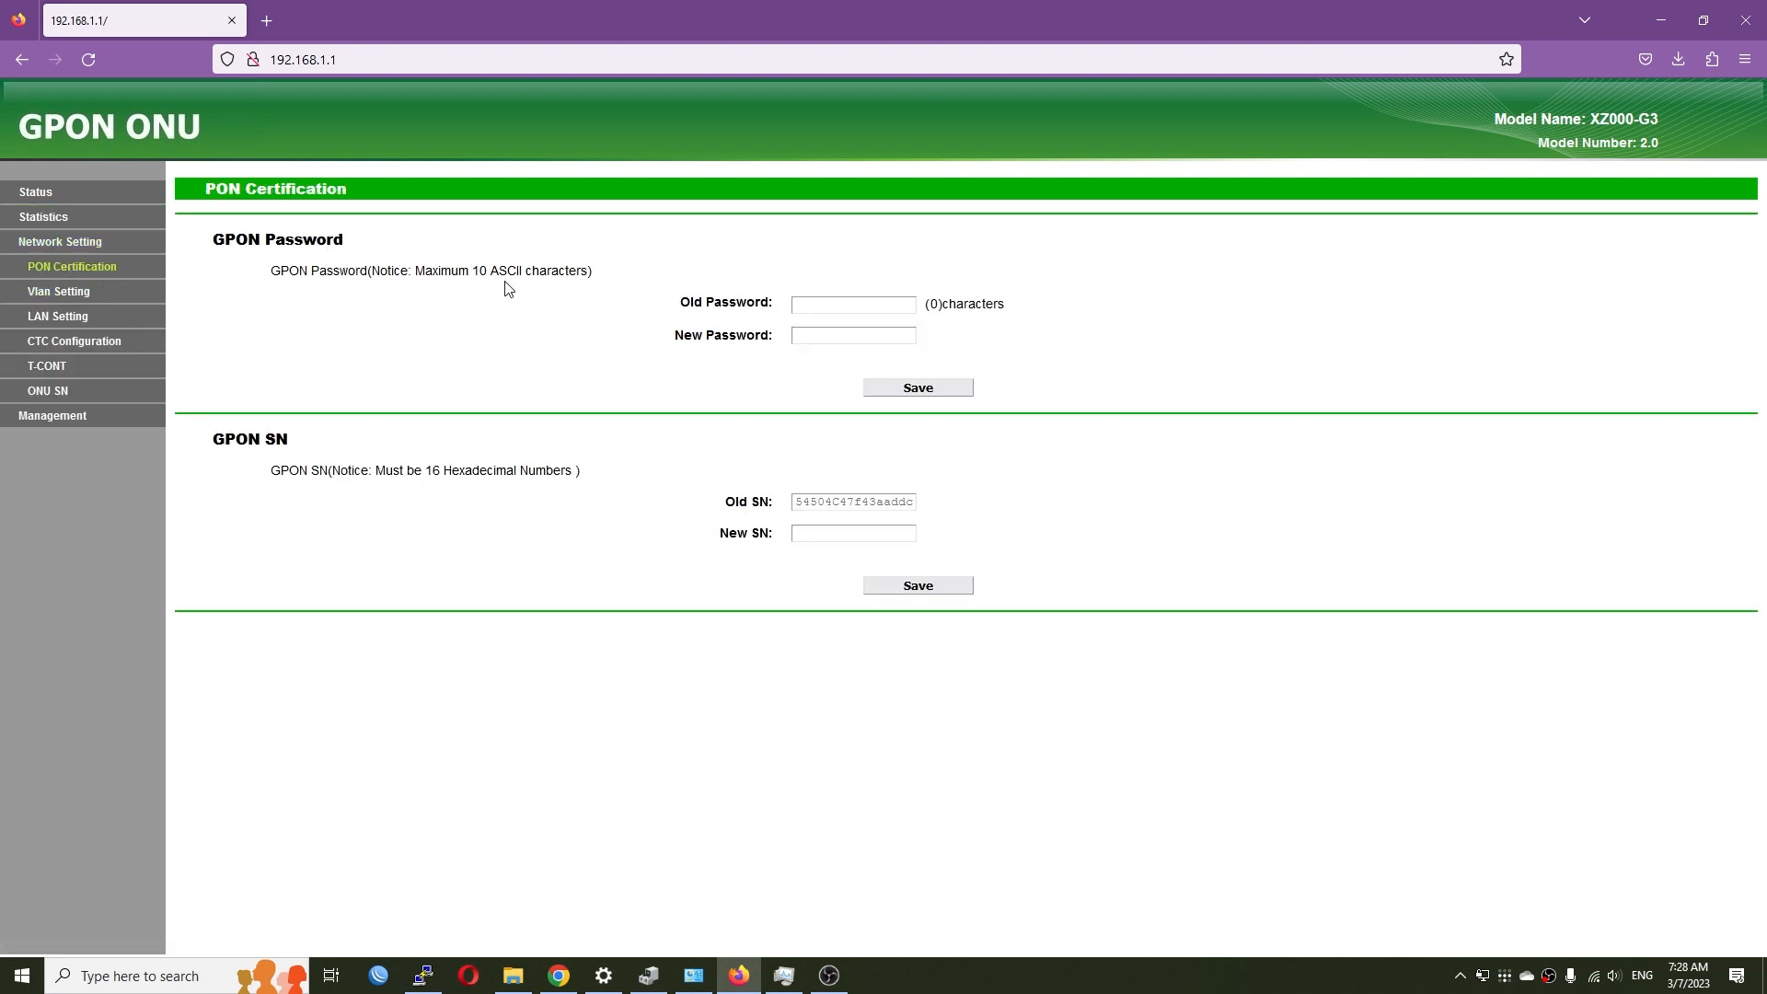
pyautogui.moveTo(266, 274); pyautogui.dragTo(635, 288)
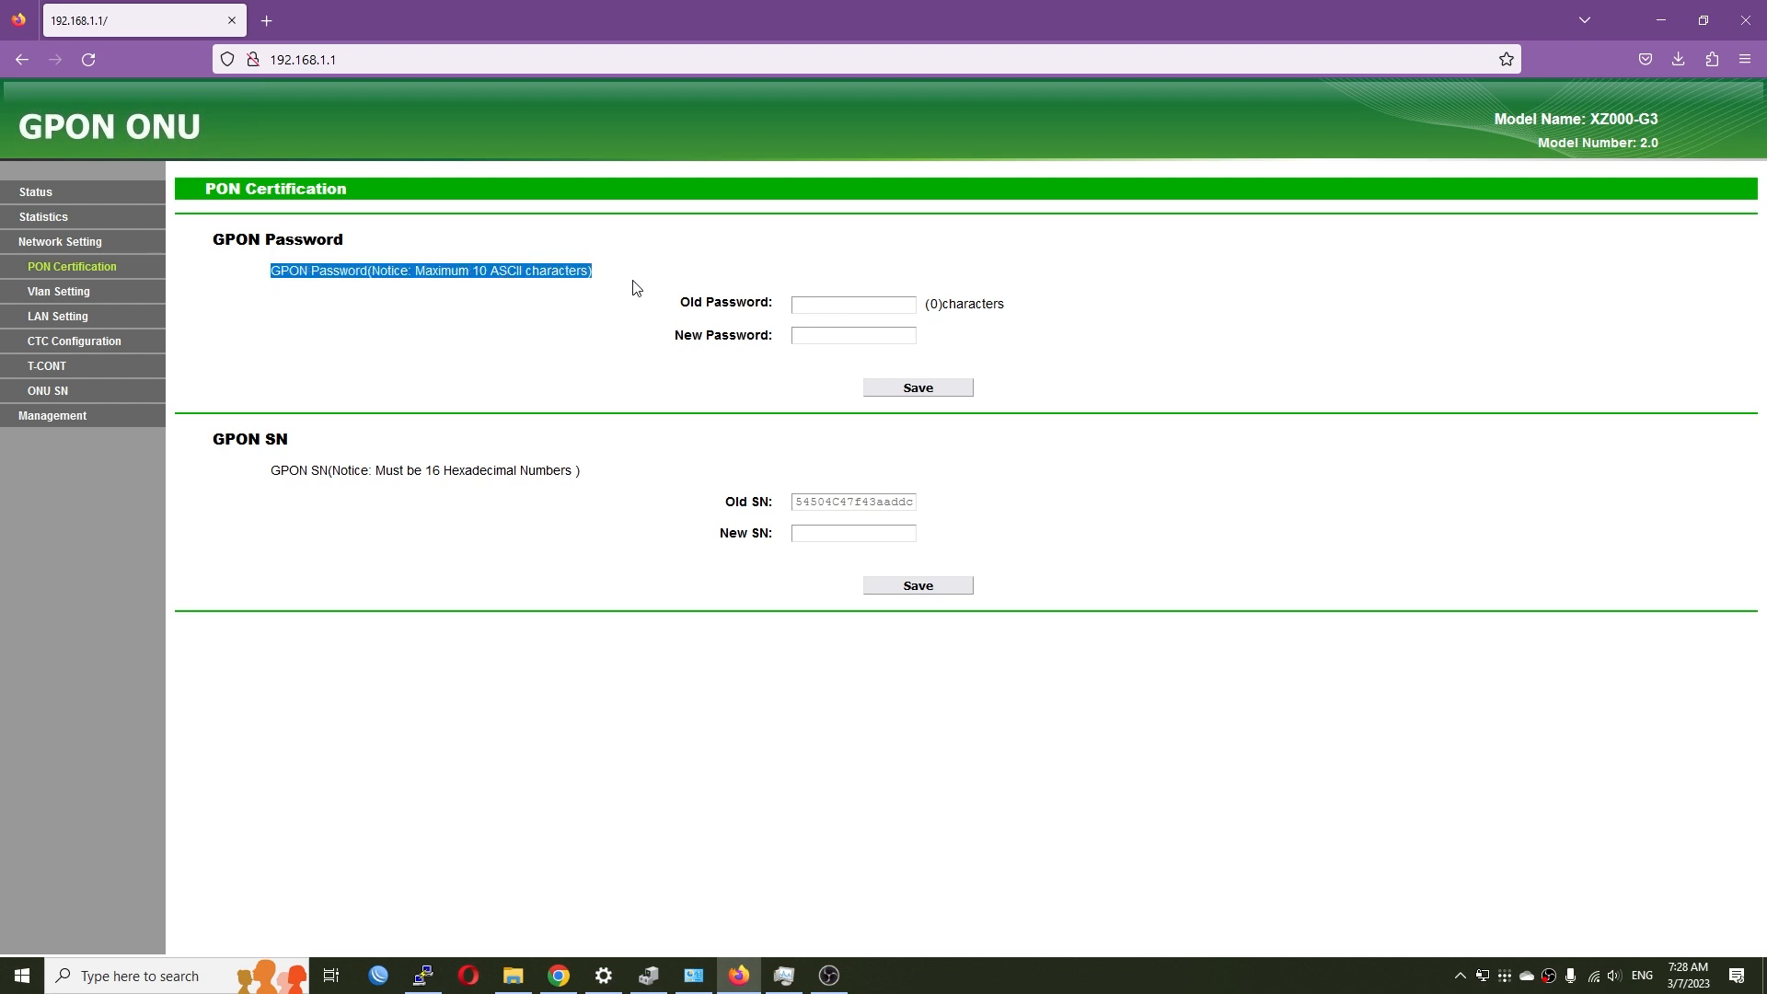
pyautogui.moveTo(264, 474); pyautogui.dragTo(588, 488)
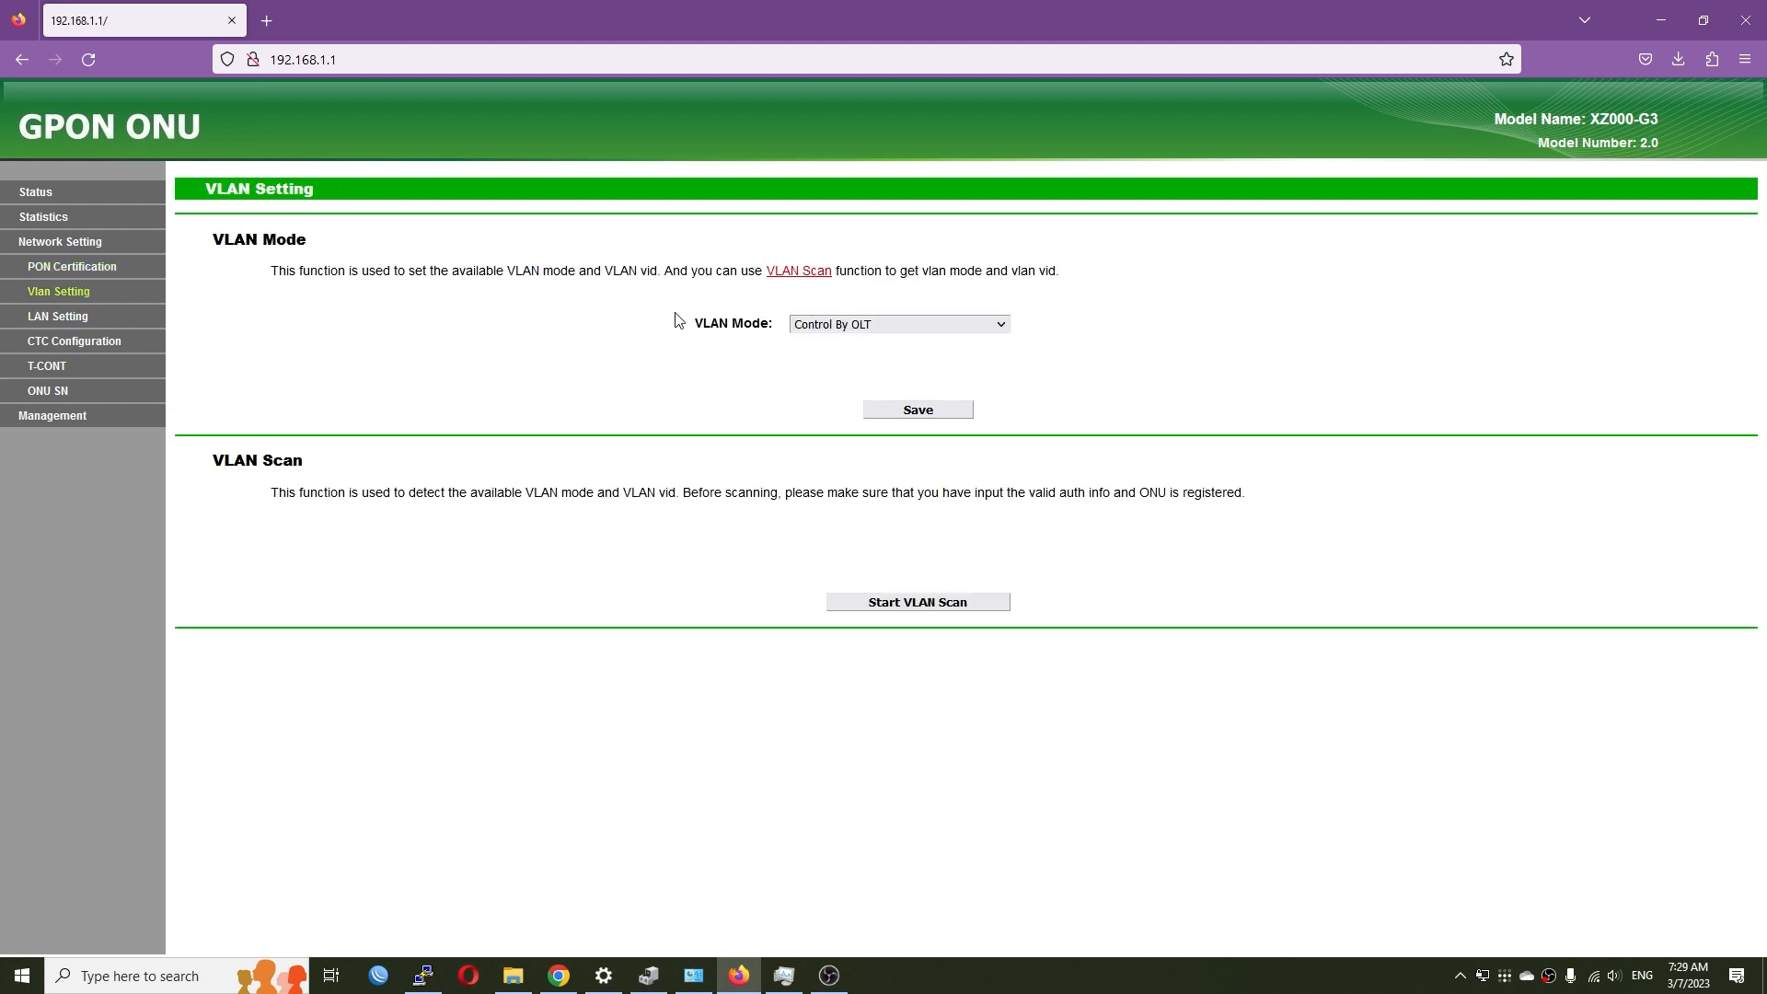
pyautogui.click(938, 335)
pyautogui.click(1257, 418)
# - Look over the LAN settings, then the GPON CTC authentication settings
pyautogui.click(60, 318)
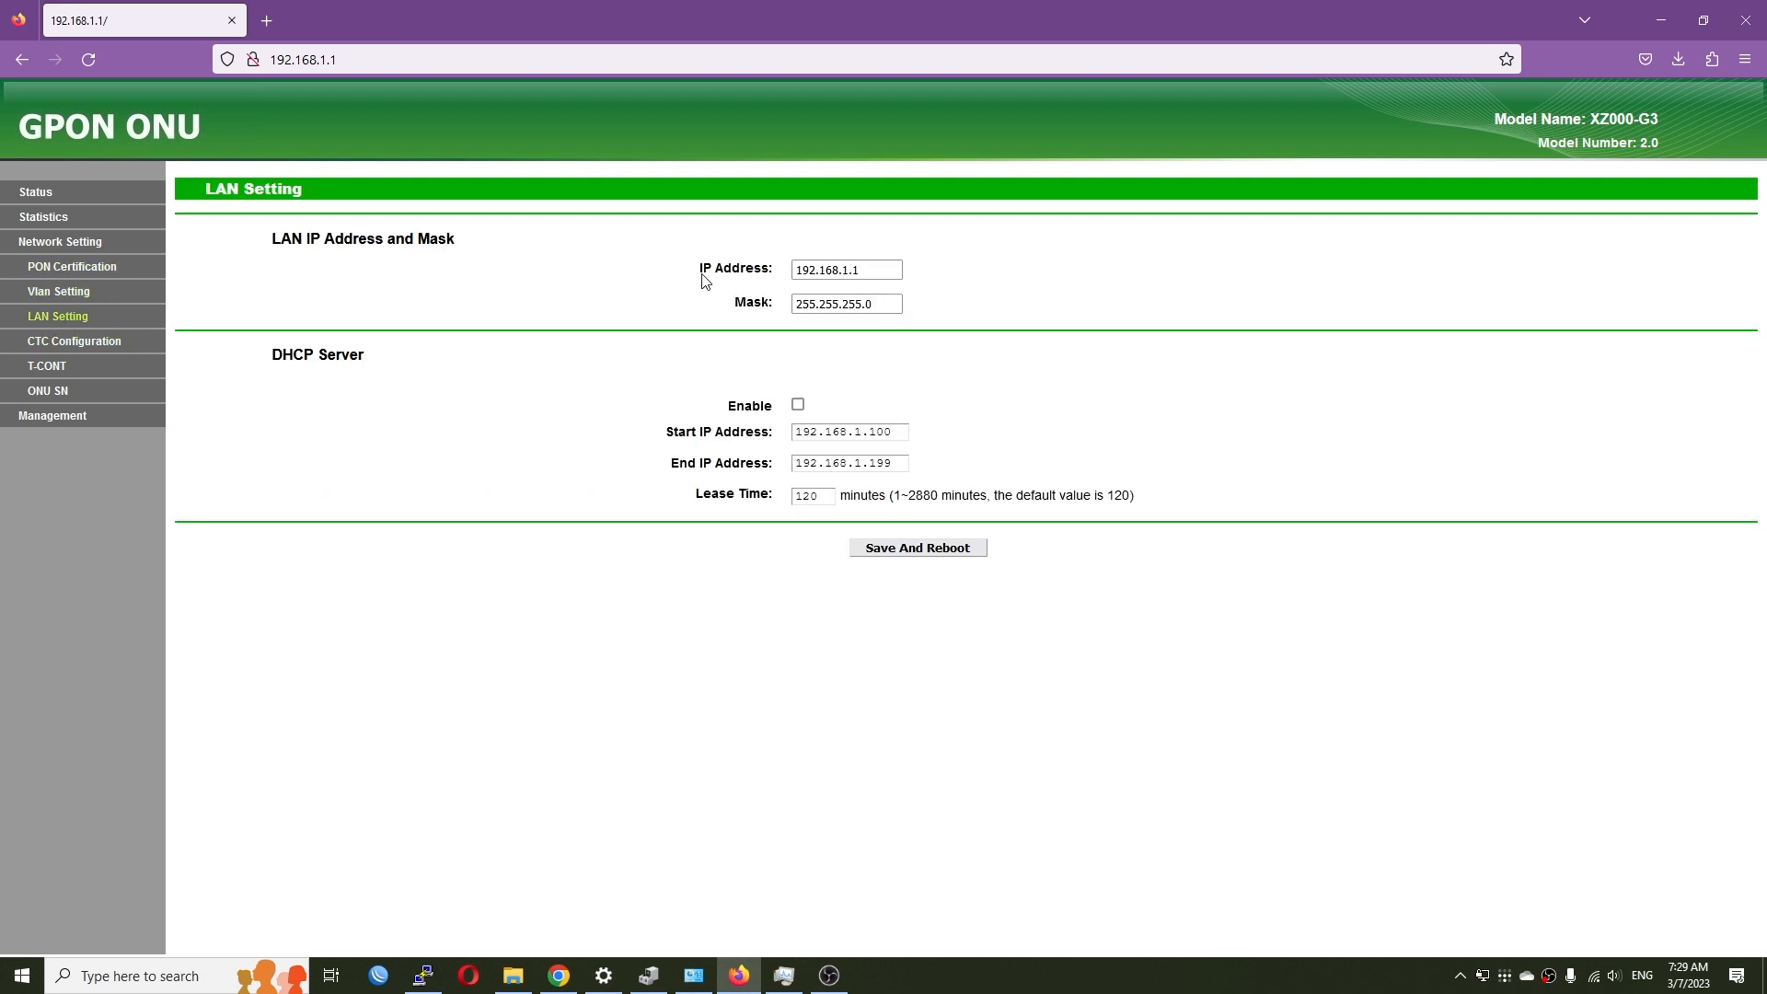
pyautogui.click(107, 350)
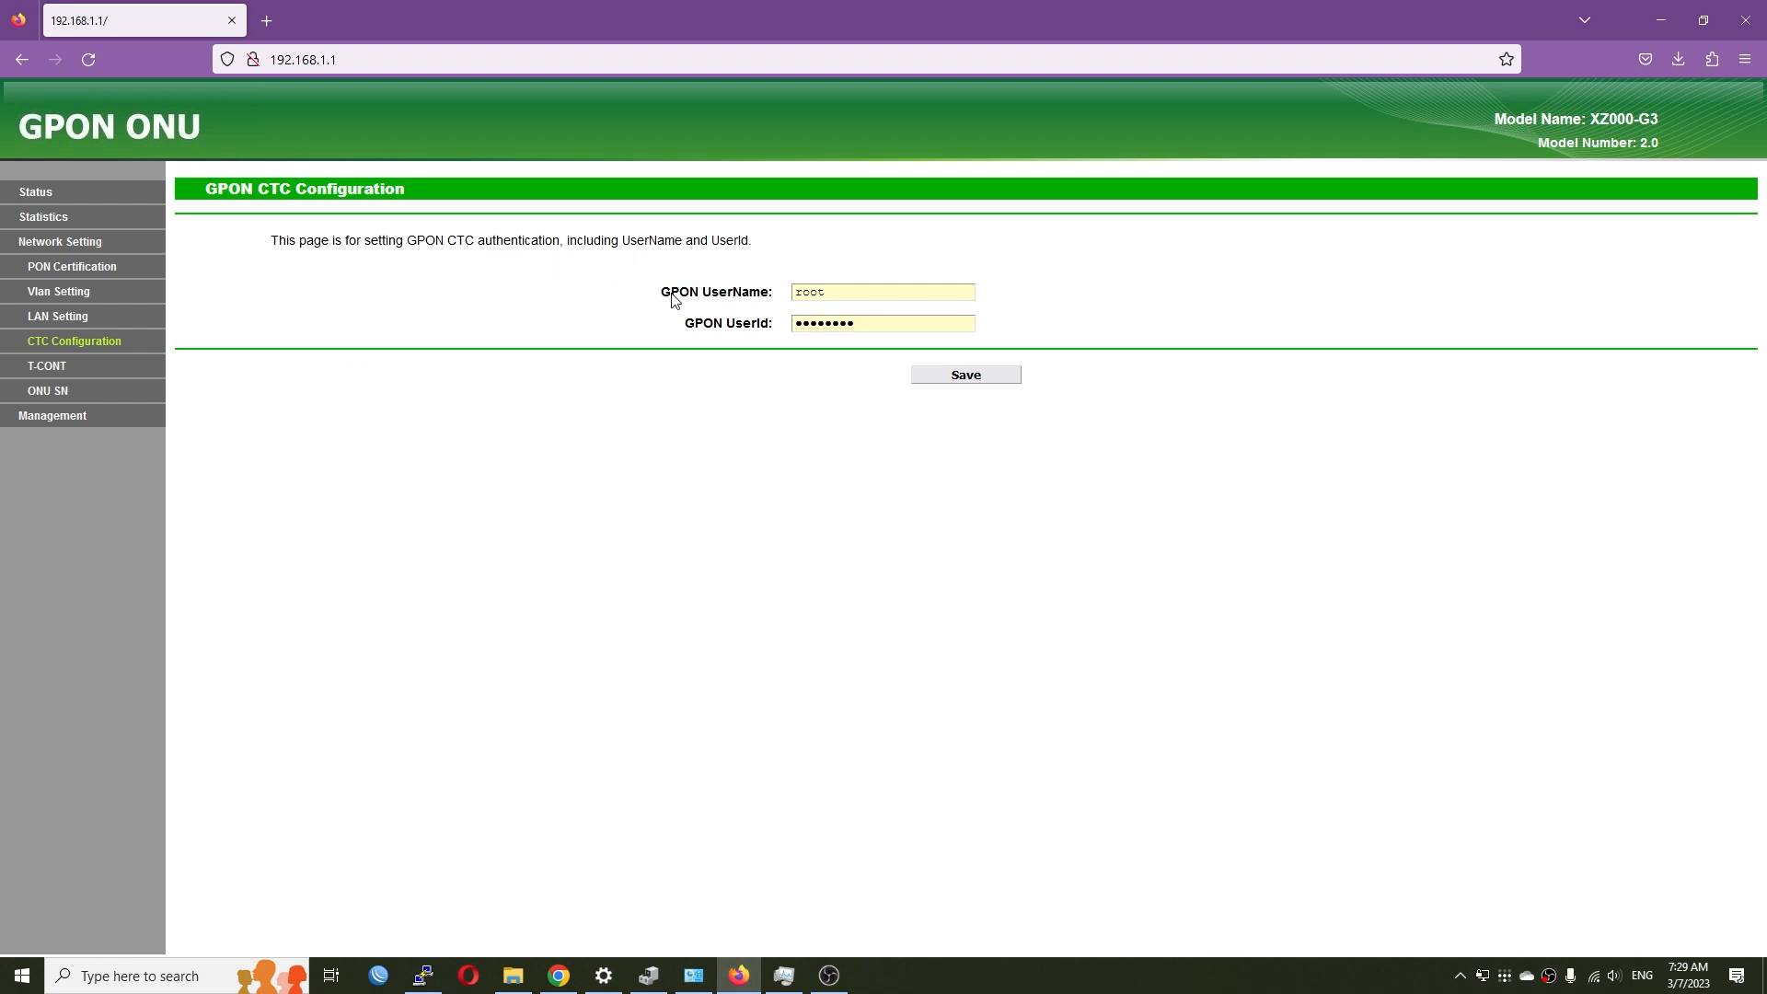
pyautogui.moveTo(772, 294); pyautogui.dragTo(690, 335)
# - Inspect T-CONT Setting options, leaving reporting at FALSE and management T-CONT ID at 7
pyautogui.click(70, 368)
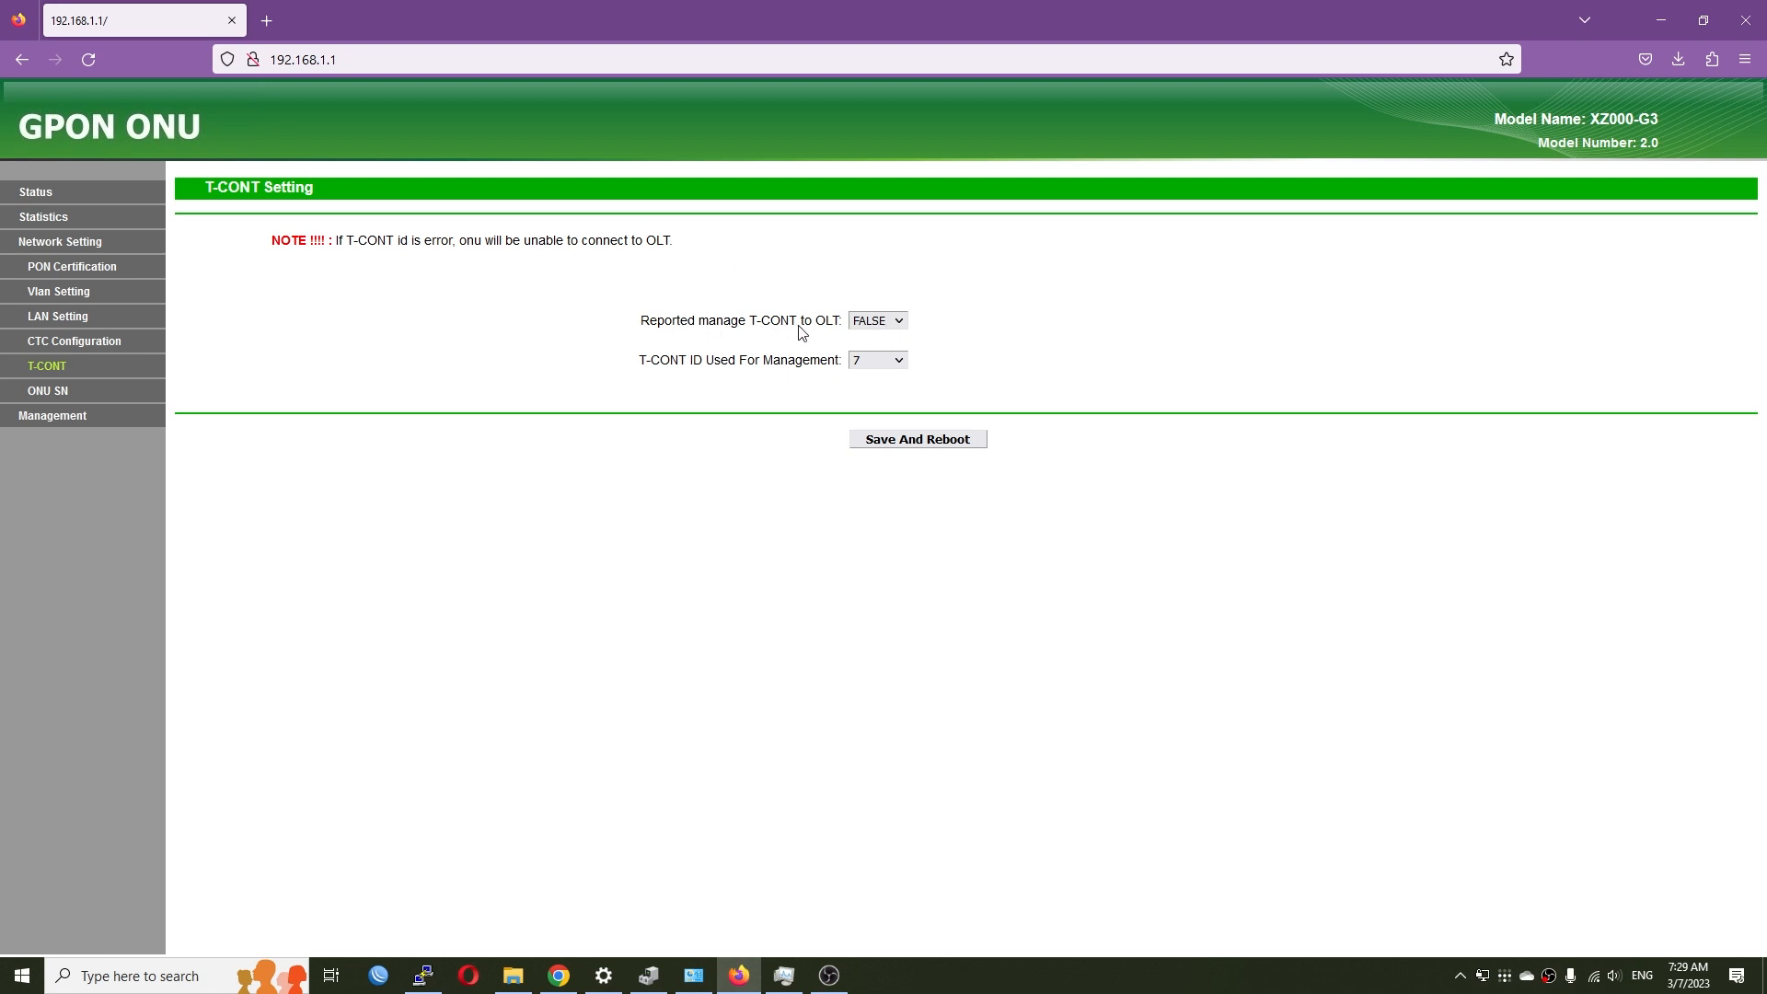
pyautogui.click(881, 328)
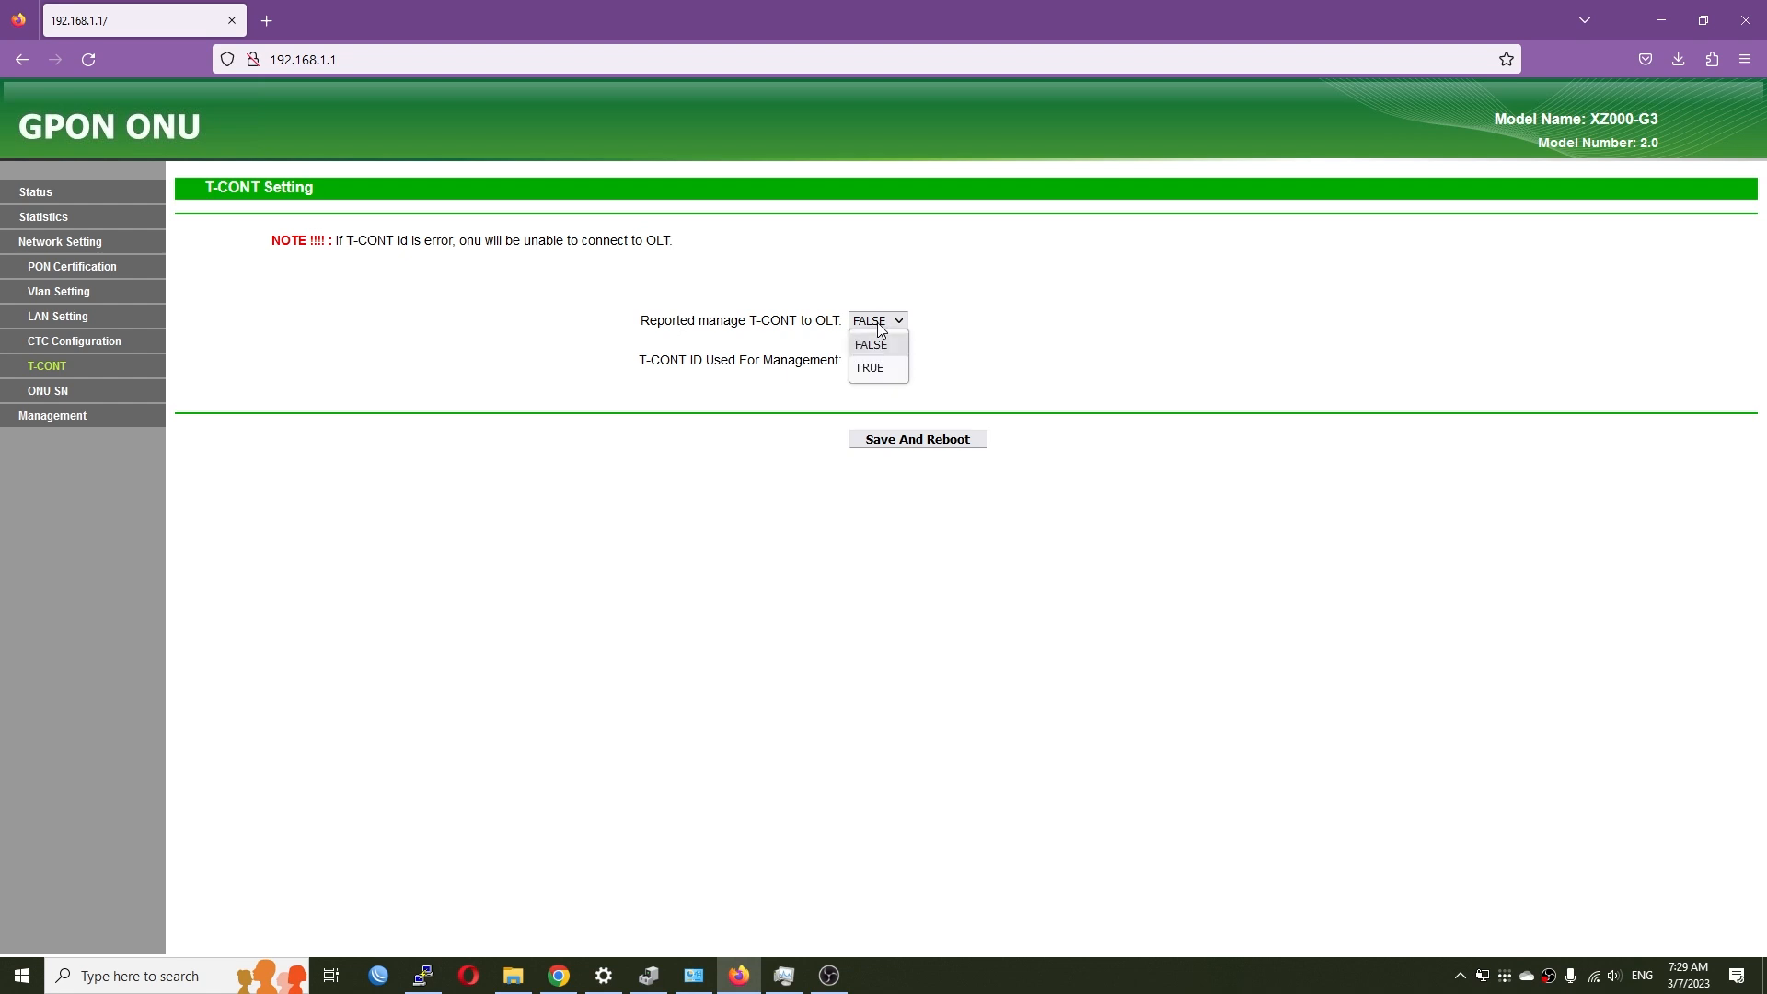
pyautogui.click(989, 341)
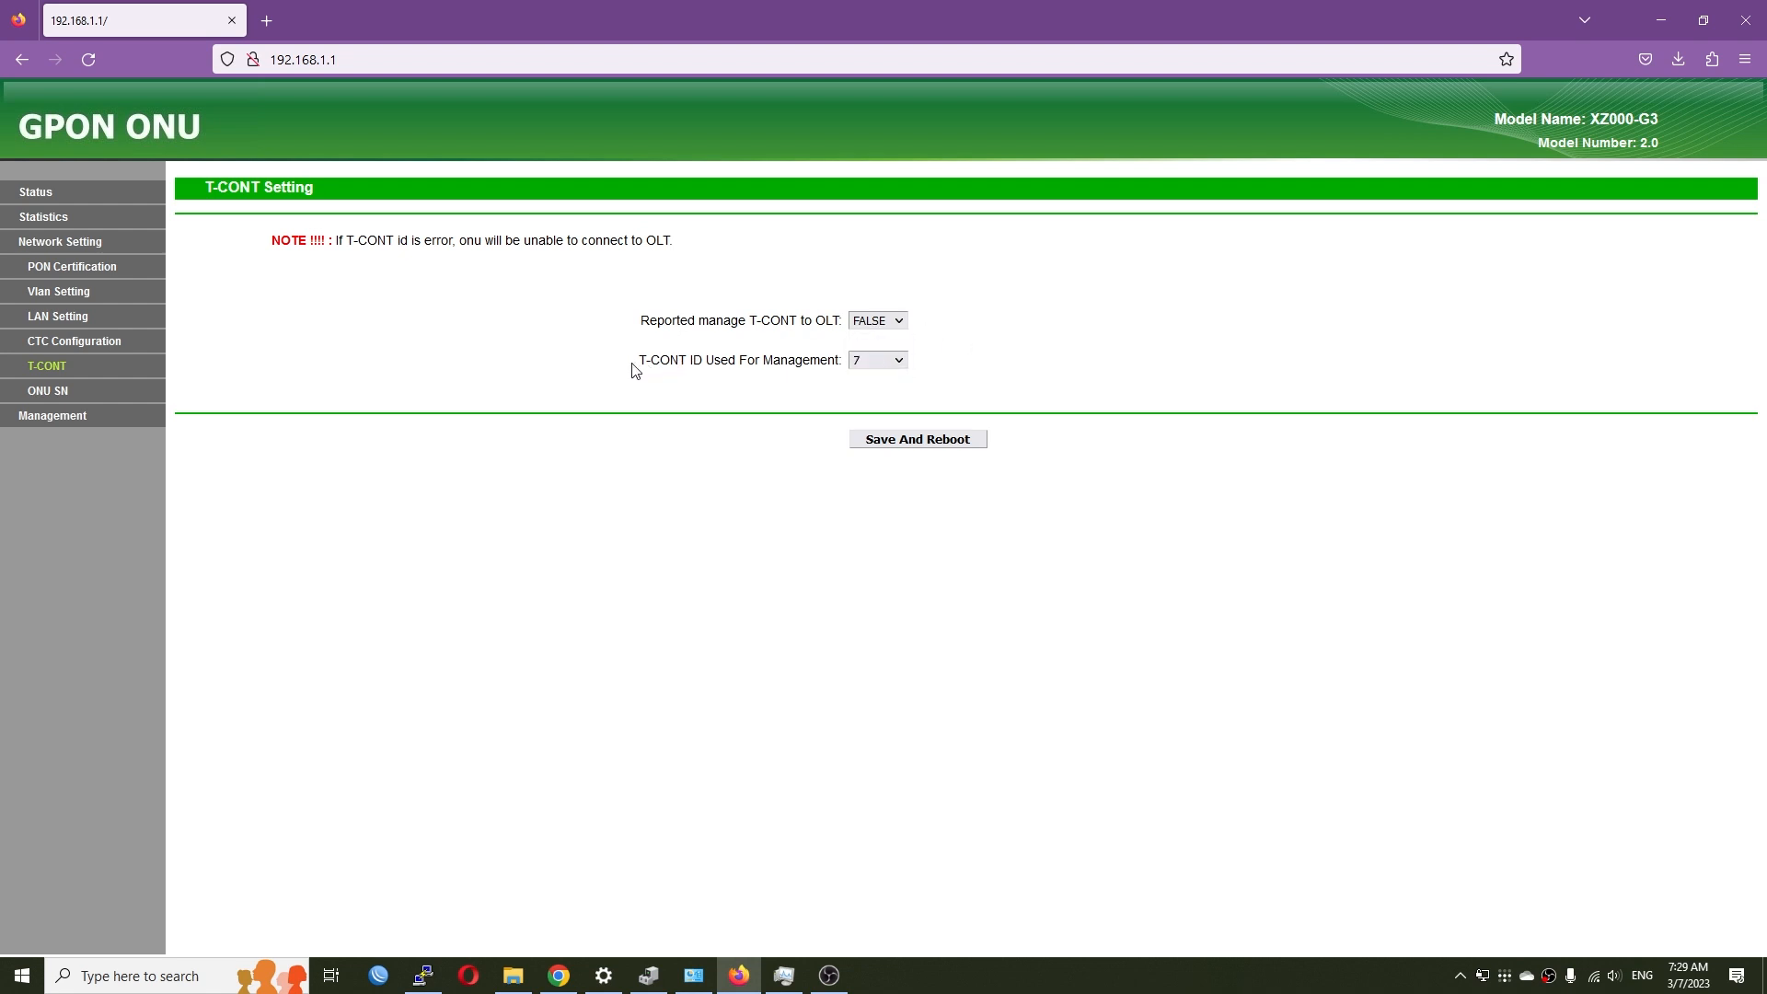
pyautogui.moveTo(633, 367); pyautogui.dragTo(788, 368)
pyautogui.click(889, 360)
pyautogui.click(1091, 381)
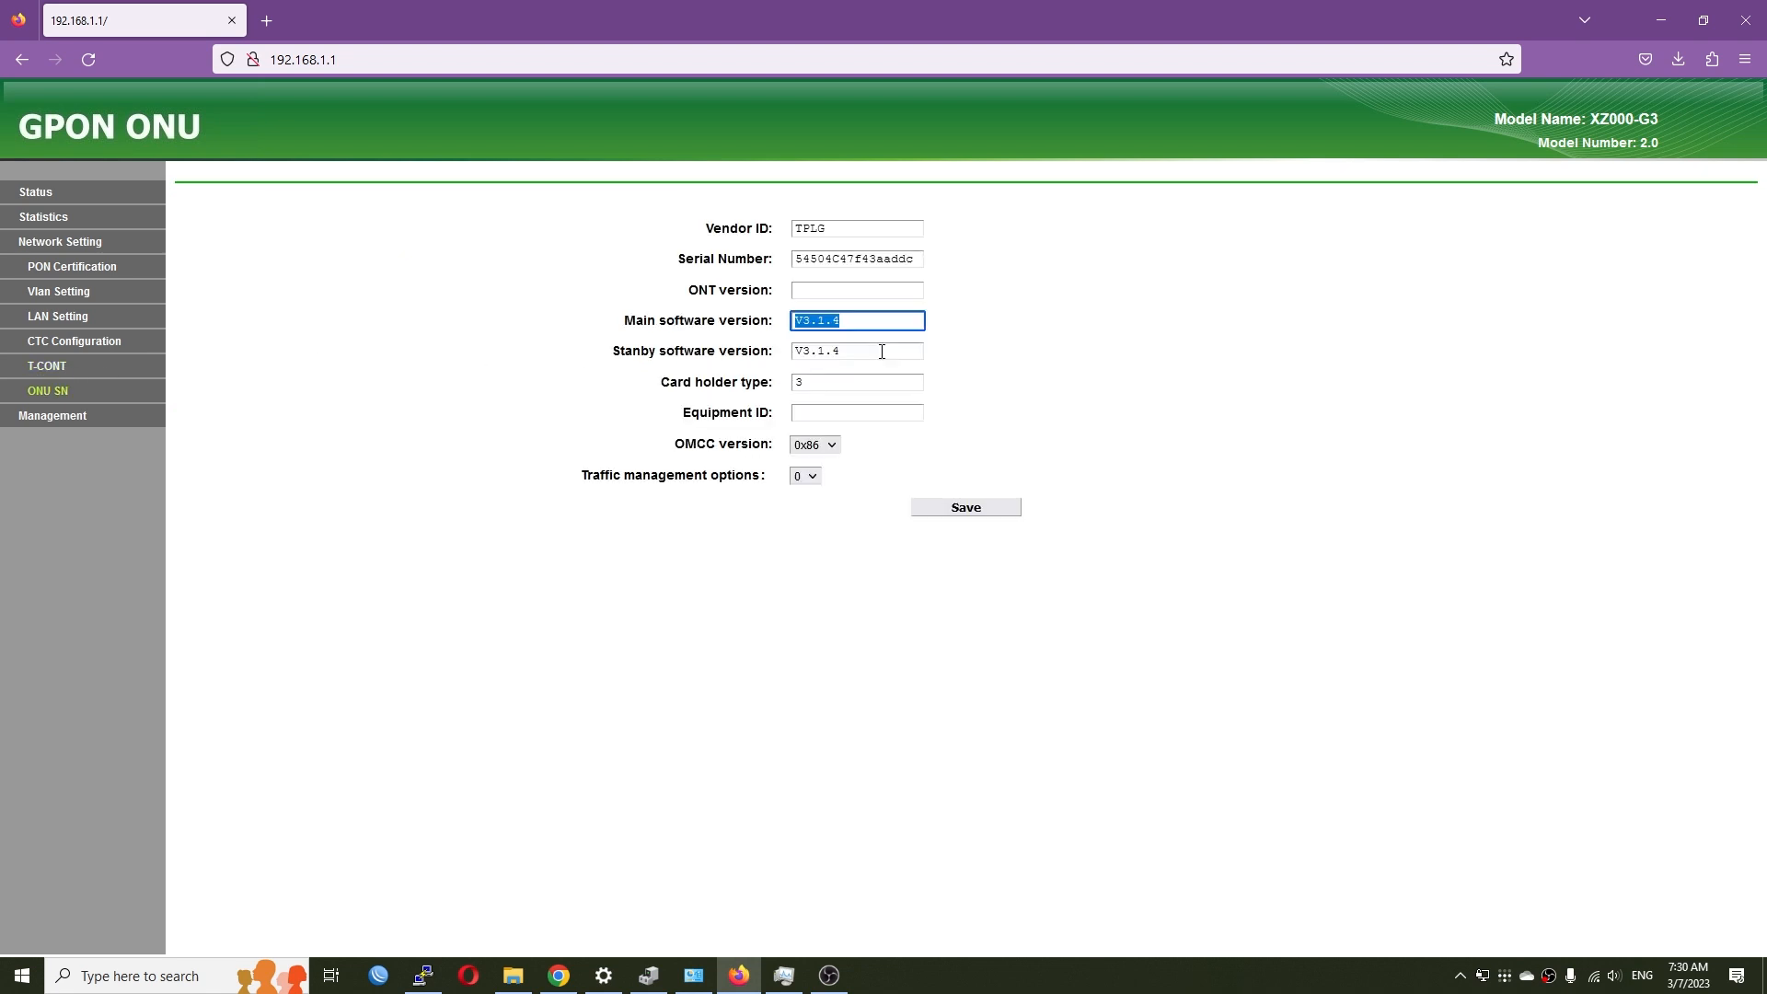
# - Open the ONU SN page and review the vendor ID, serial, software version and Equipment ID fields
pyautogui.click(1288, 329)
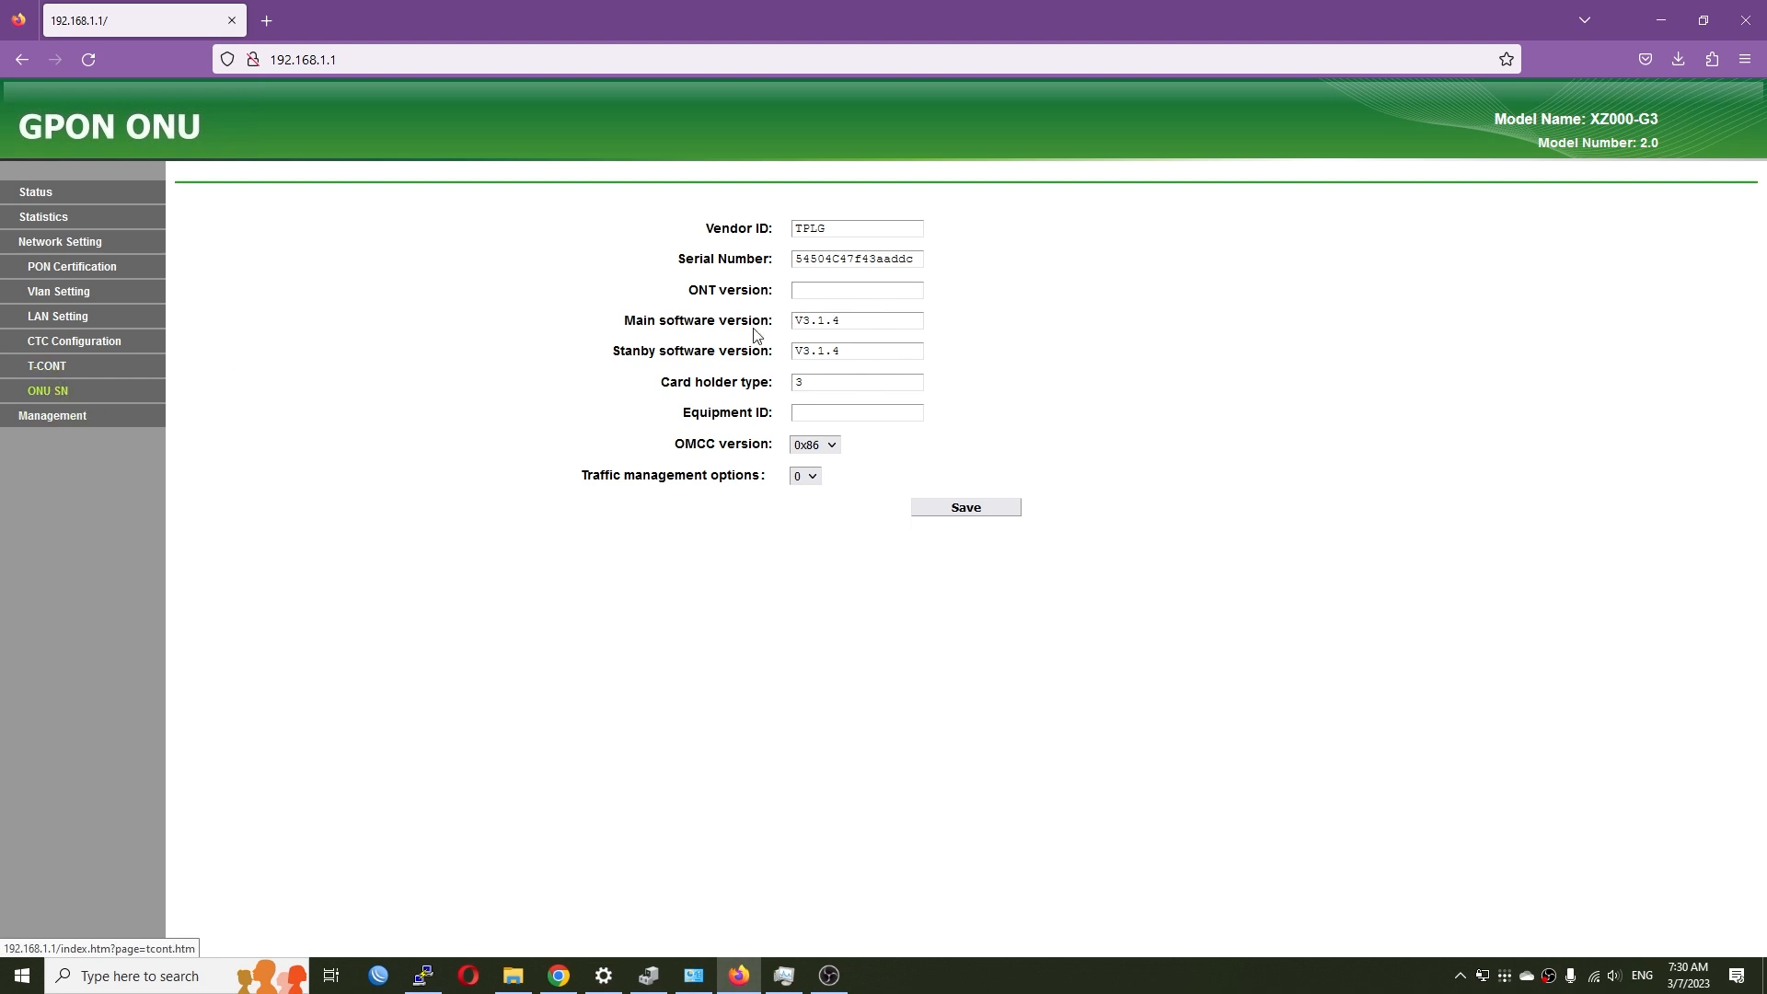
pyautogui.moveTo(703, 230); pyautogui.dragTo(782, 232)
pyautogui.moveTo(680, 261); pyautogui.dragTo(772, 296)
pyautogui.moveTo(615, 322); pyautogui.dragTo(772, 333)
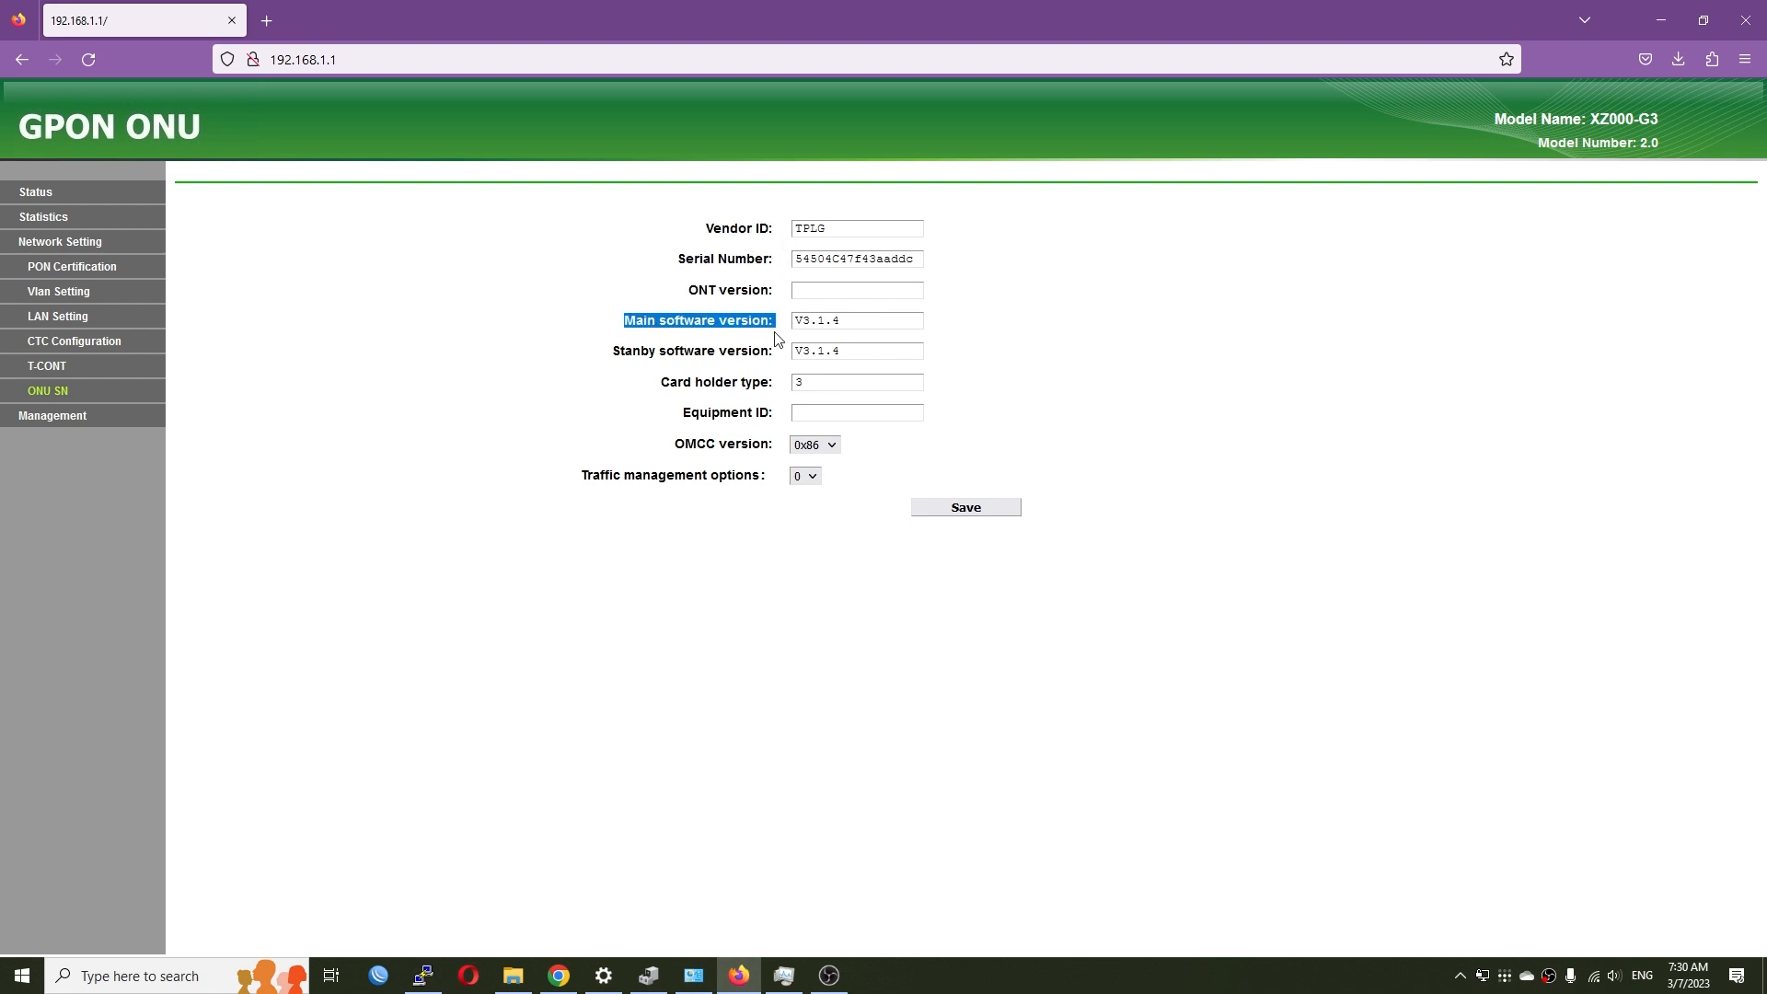
pyautogui.moveTo(611, 353); pyautogui.dragTo(775, 361)
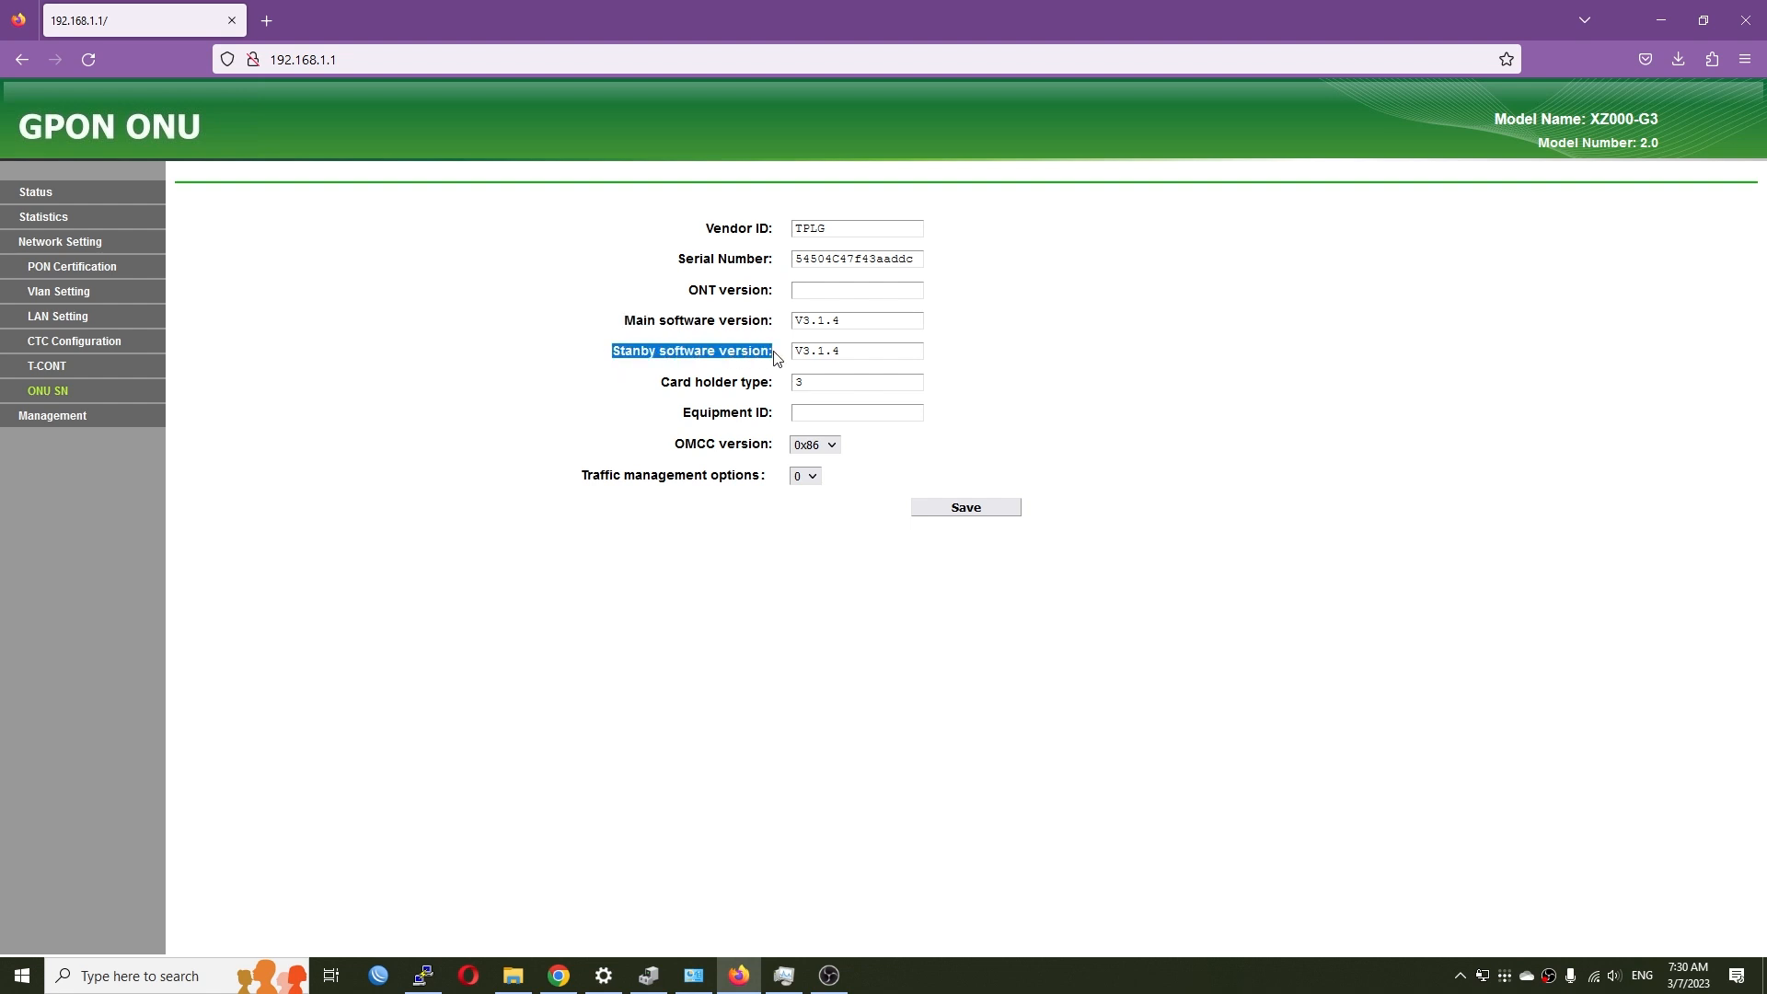
pyautogui.moveTo(683, 416); pyautogui.dragTo(769, 418)
pyautogui.click(713, 457)
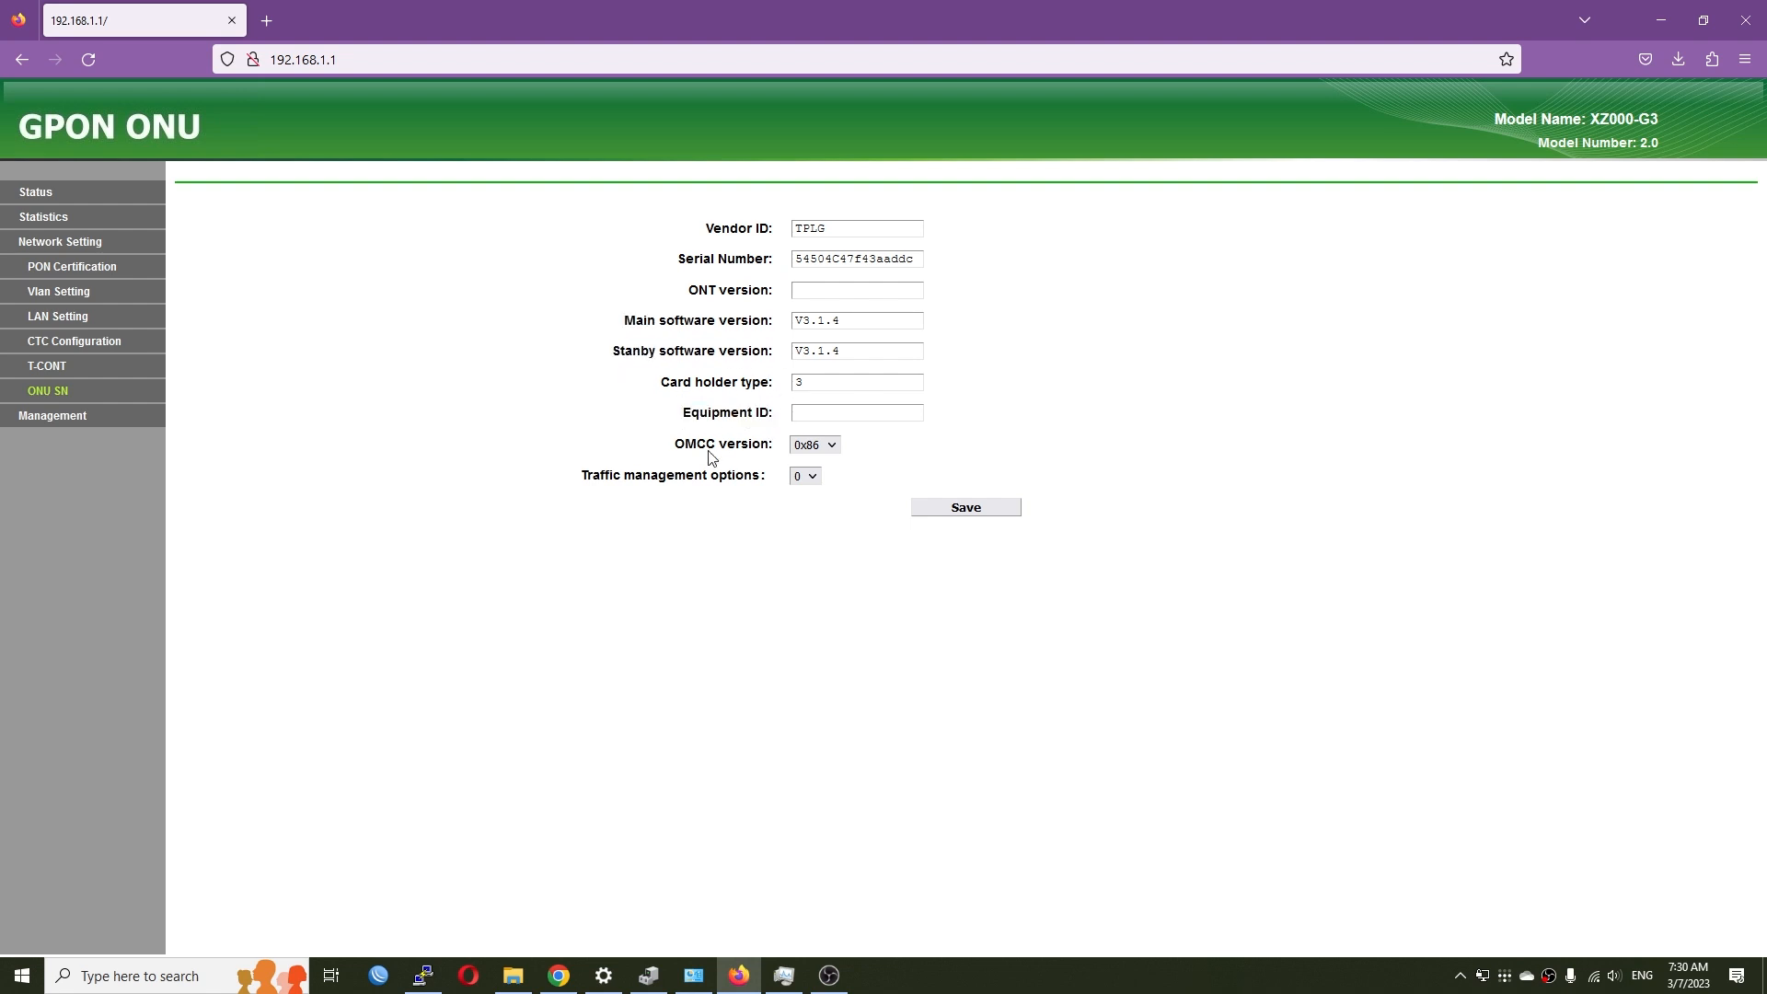
# - Leave OMCC version at 0x86 and the traffic management option at 0
pyautogui.click(822, 448)
pyautogui.click(575, 488)
pyautogui.click(811, 477)
pyautogui.click(980, 646)
# - Browse the User Management, Firmware Upgrade, Factory Defaults, Device Information, Device Maintain, IOT Config, IOT Edit and ONU Debug pages
pyautogui.click(52, 415)
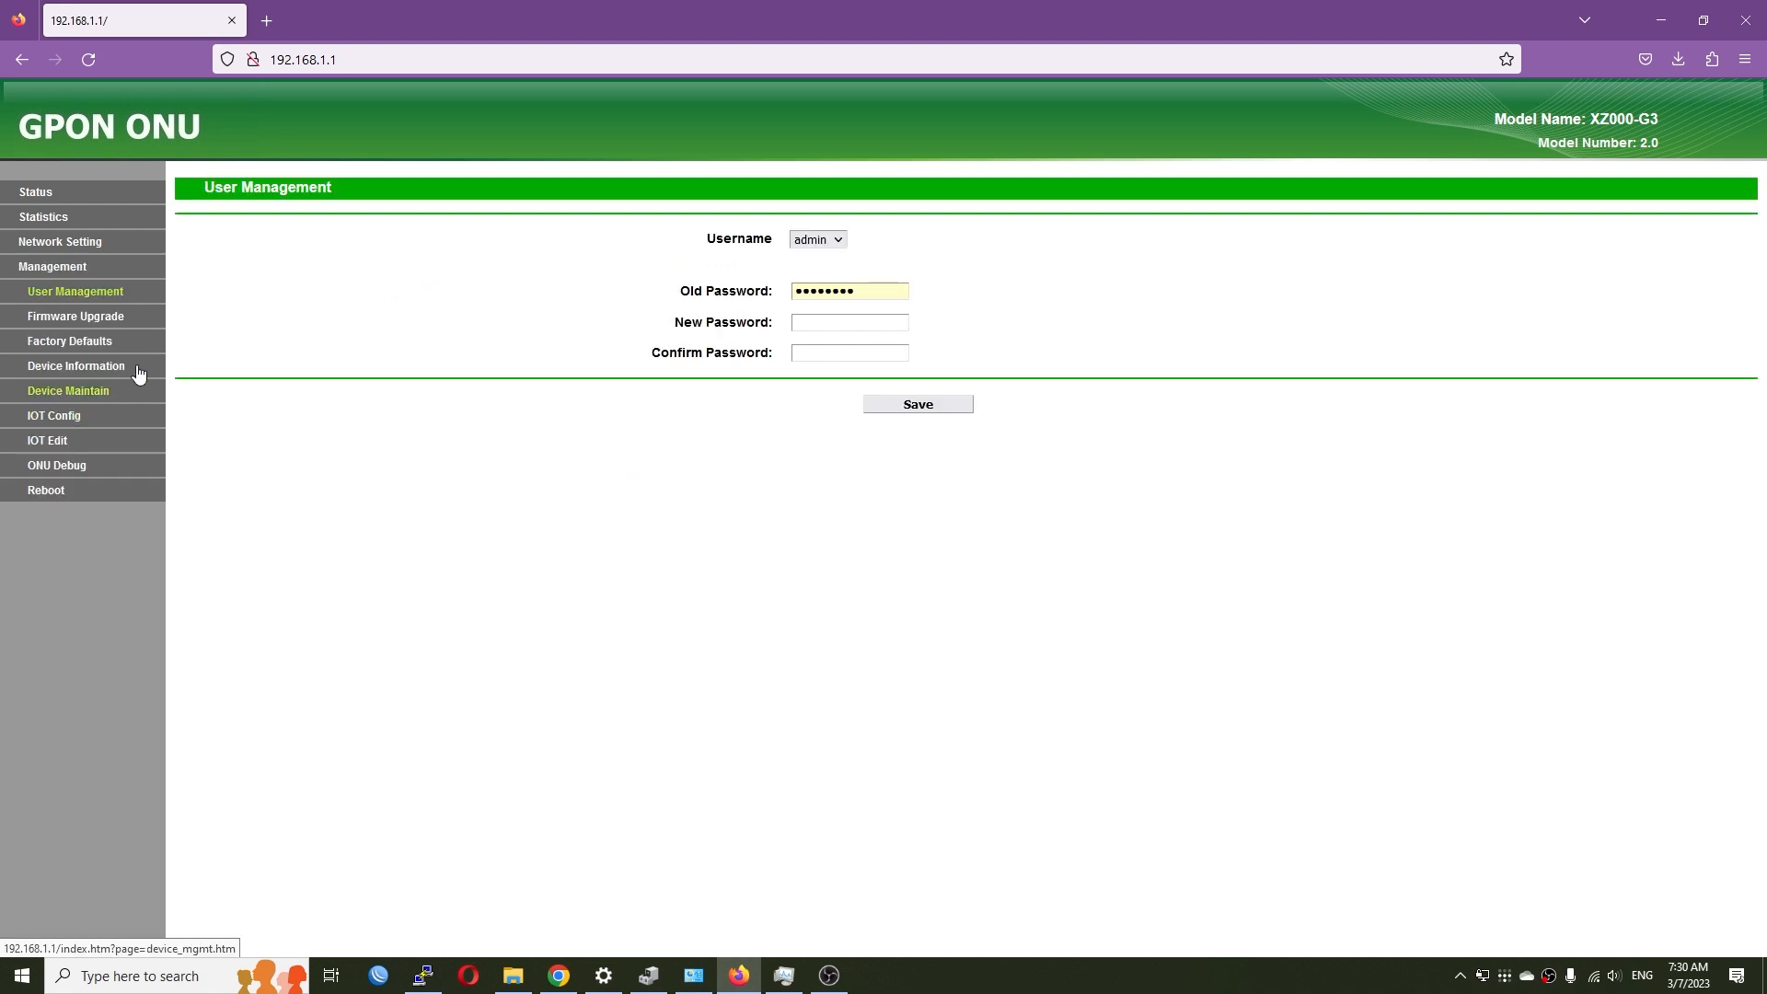
pyautogui.click(71, 318)
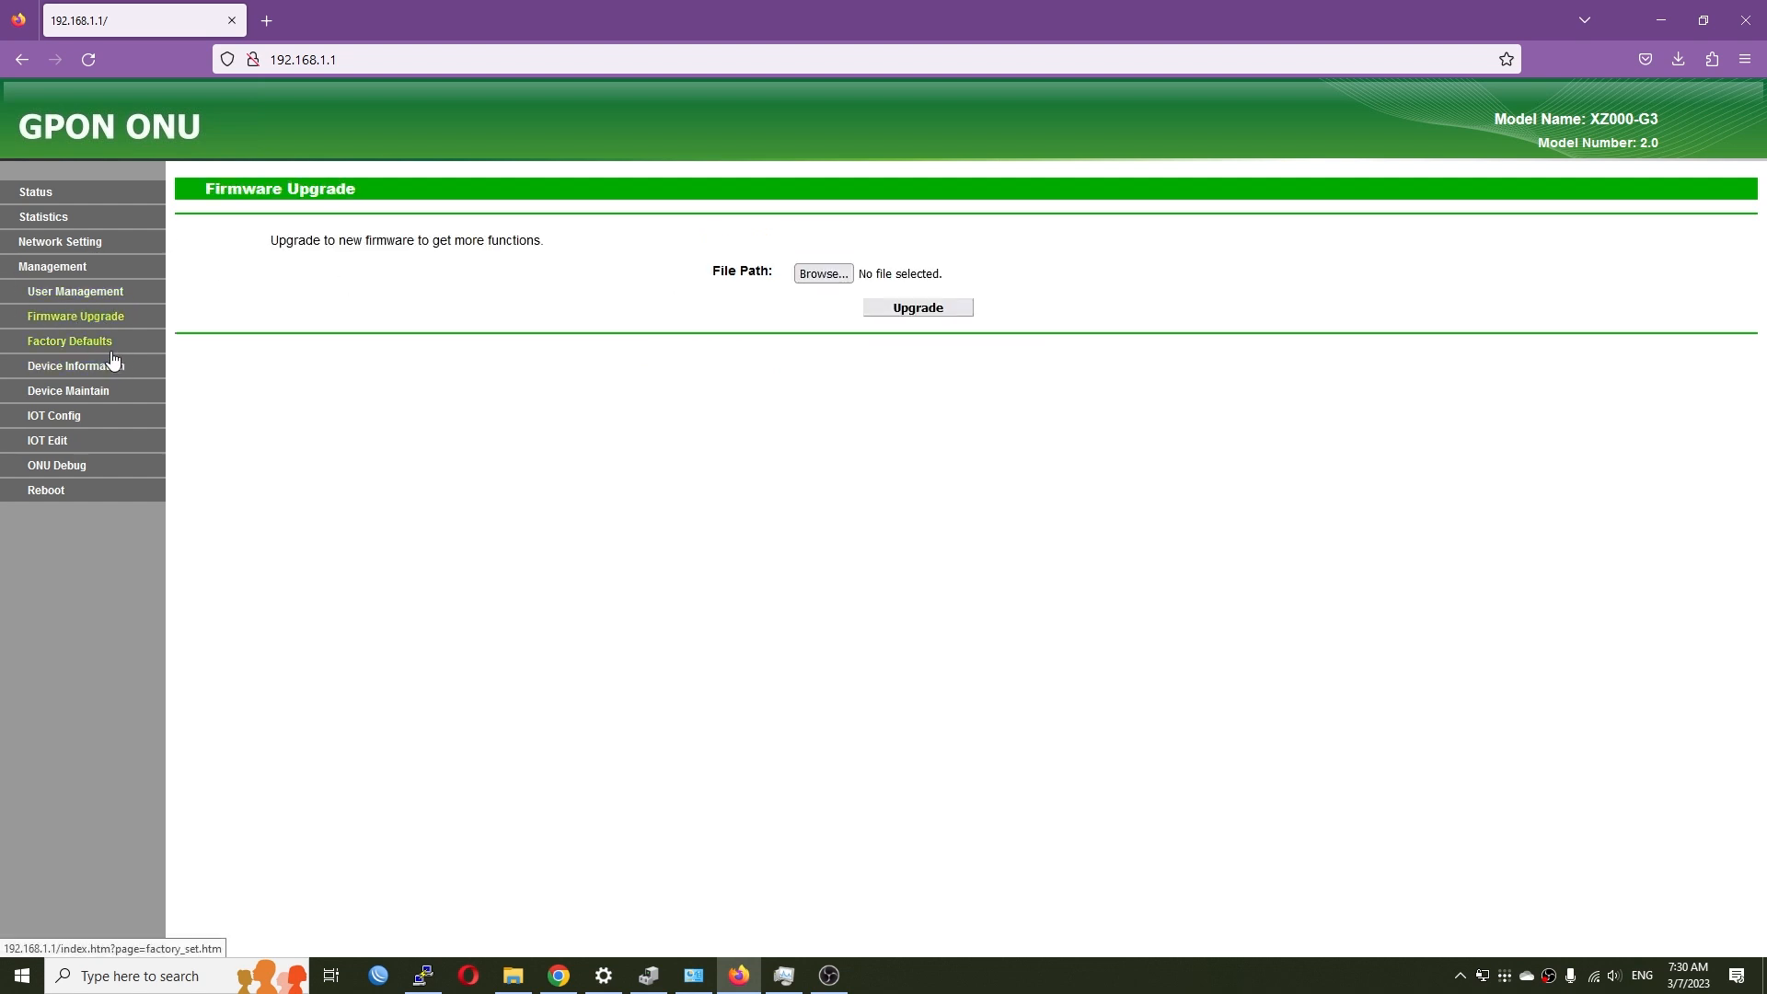
pyautogui.click(86, 348)
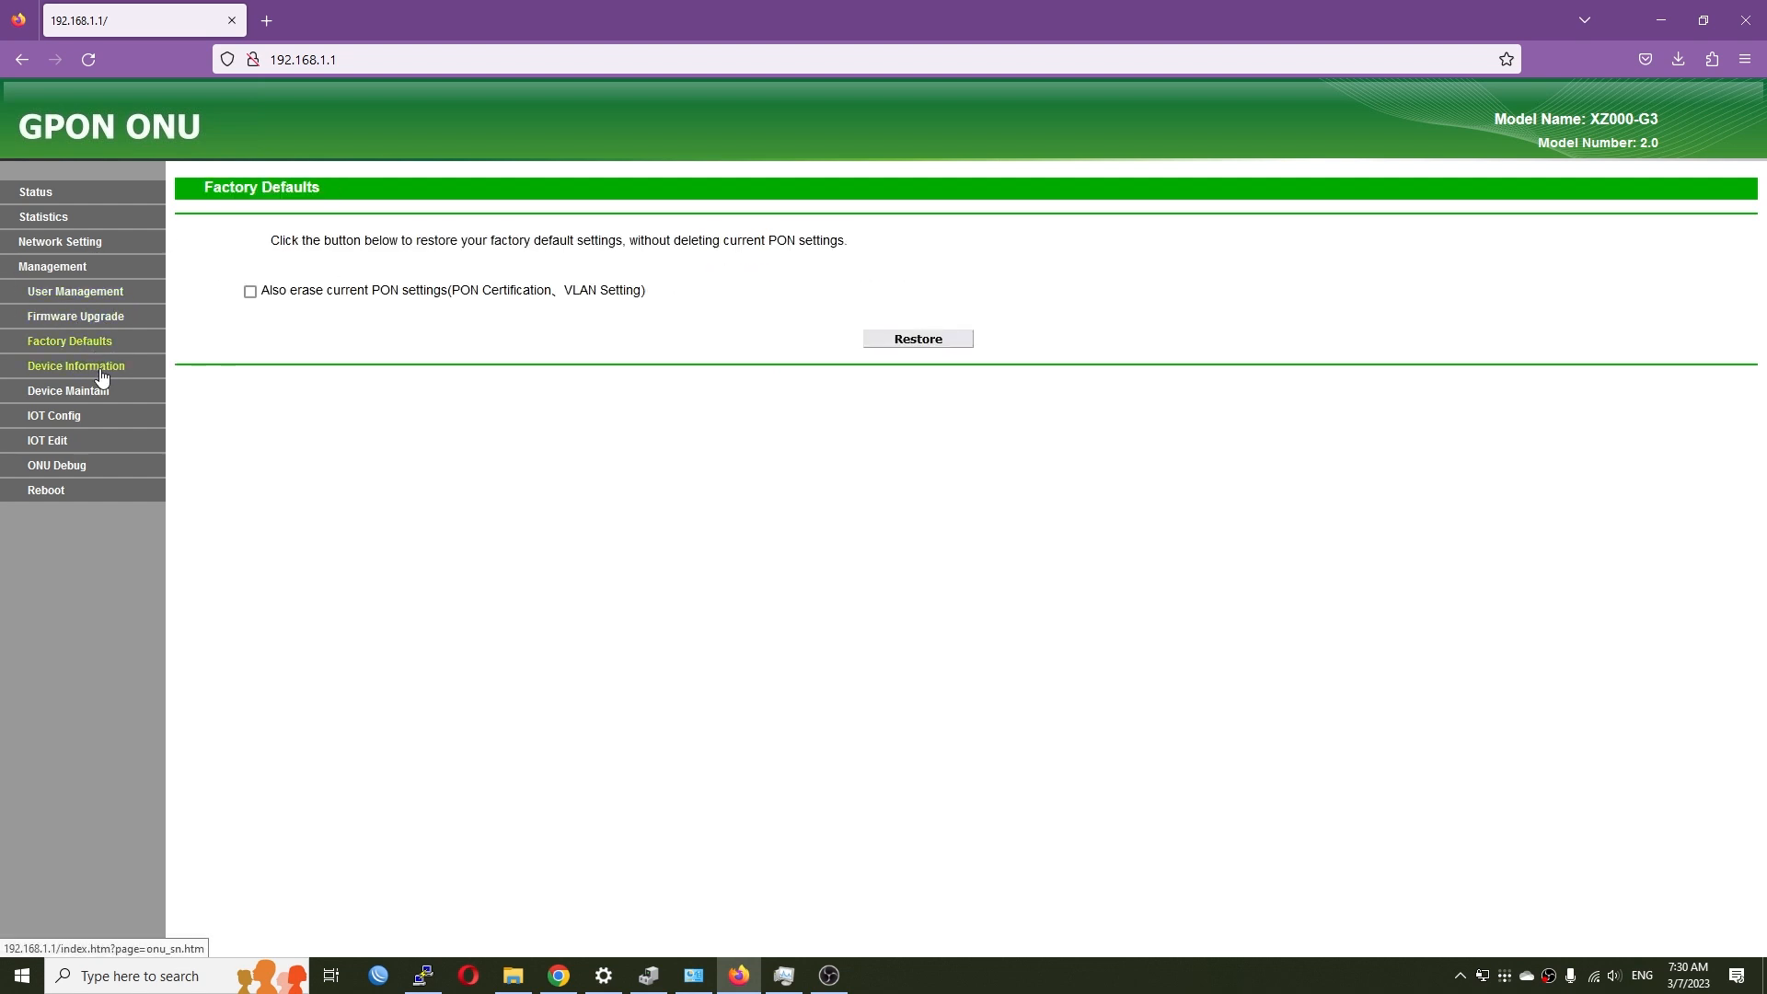
pyautogui.click(100, 369)
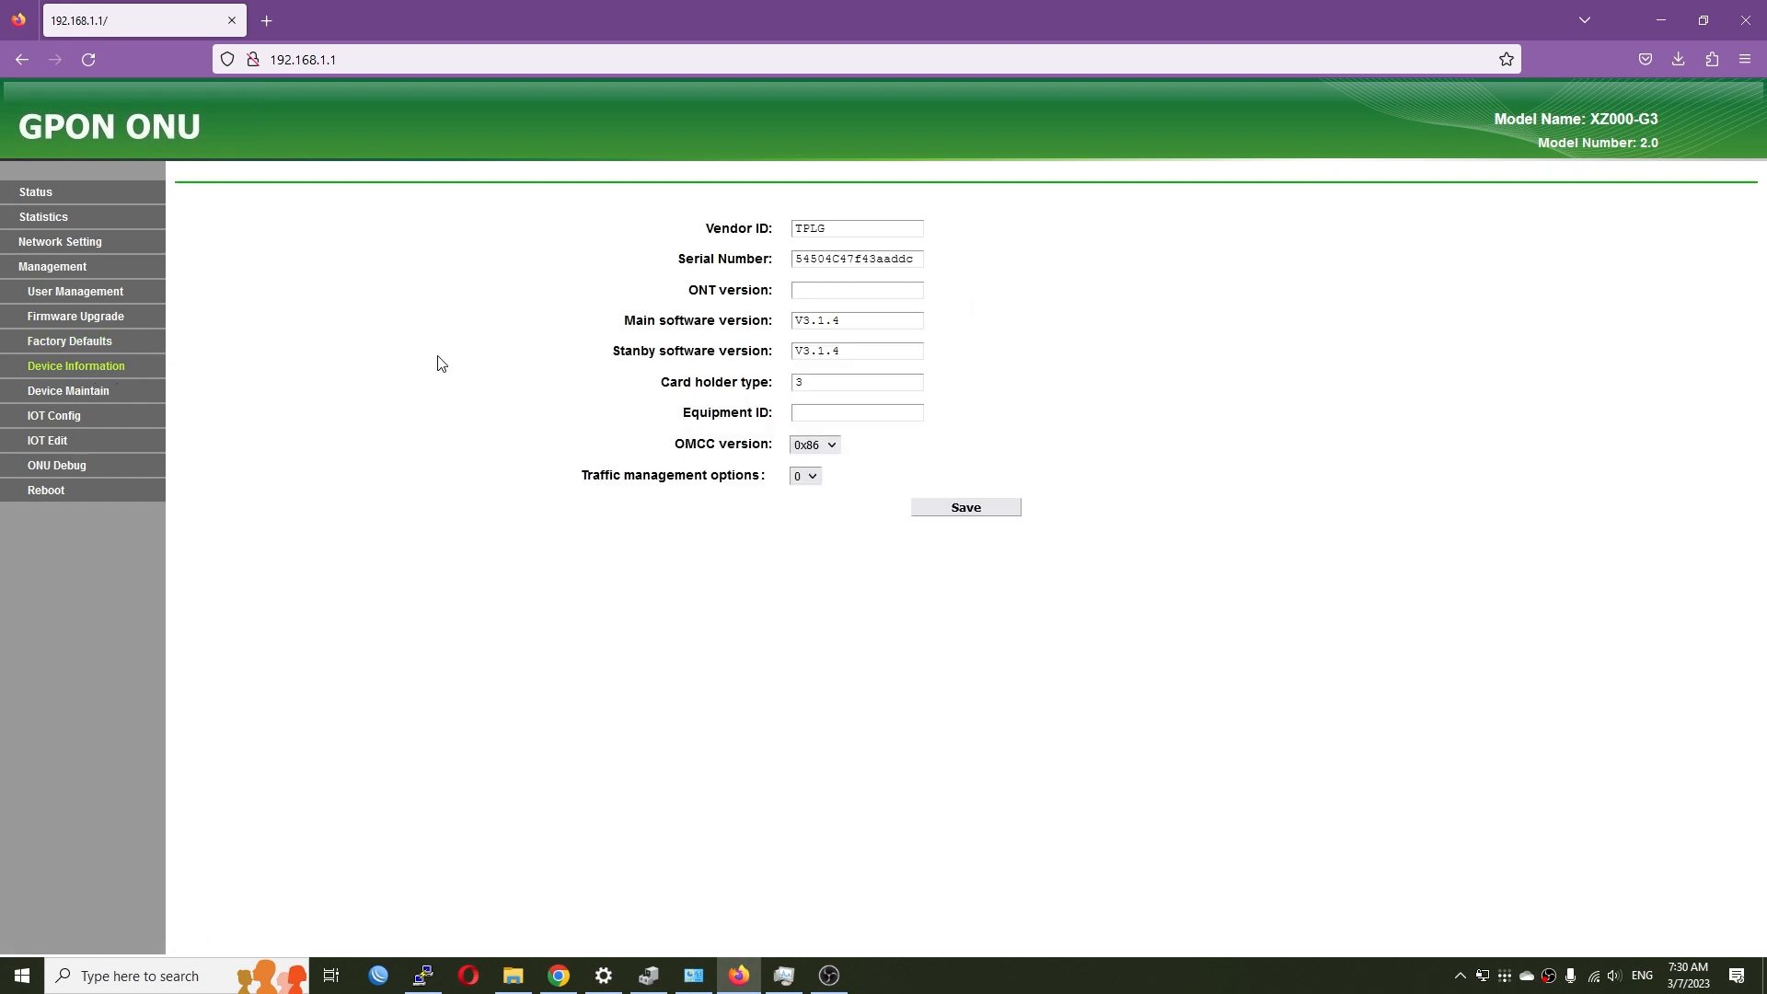
pyautogui.click(88, 401)
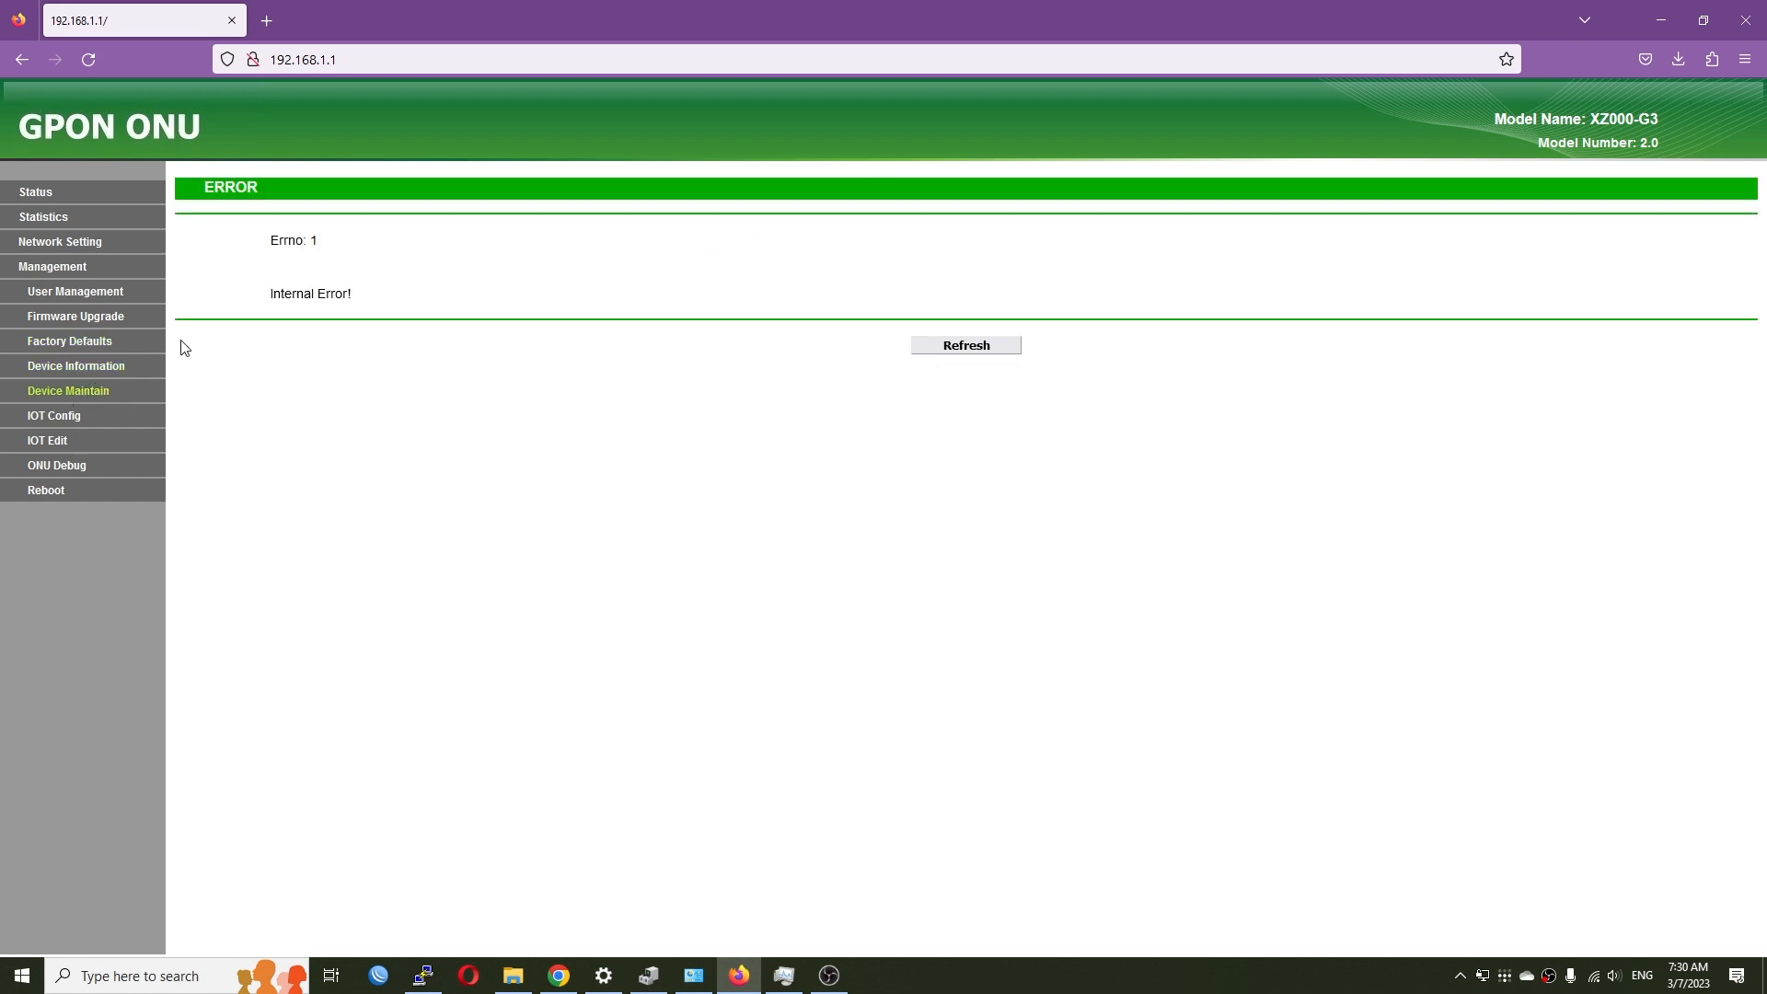
pyautogui.click(61, 418)
pyautogui.click(478, 270)
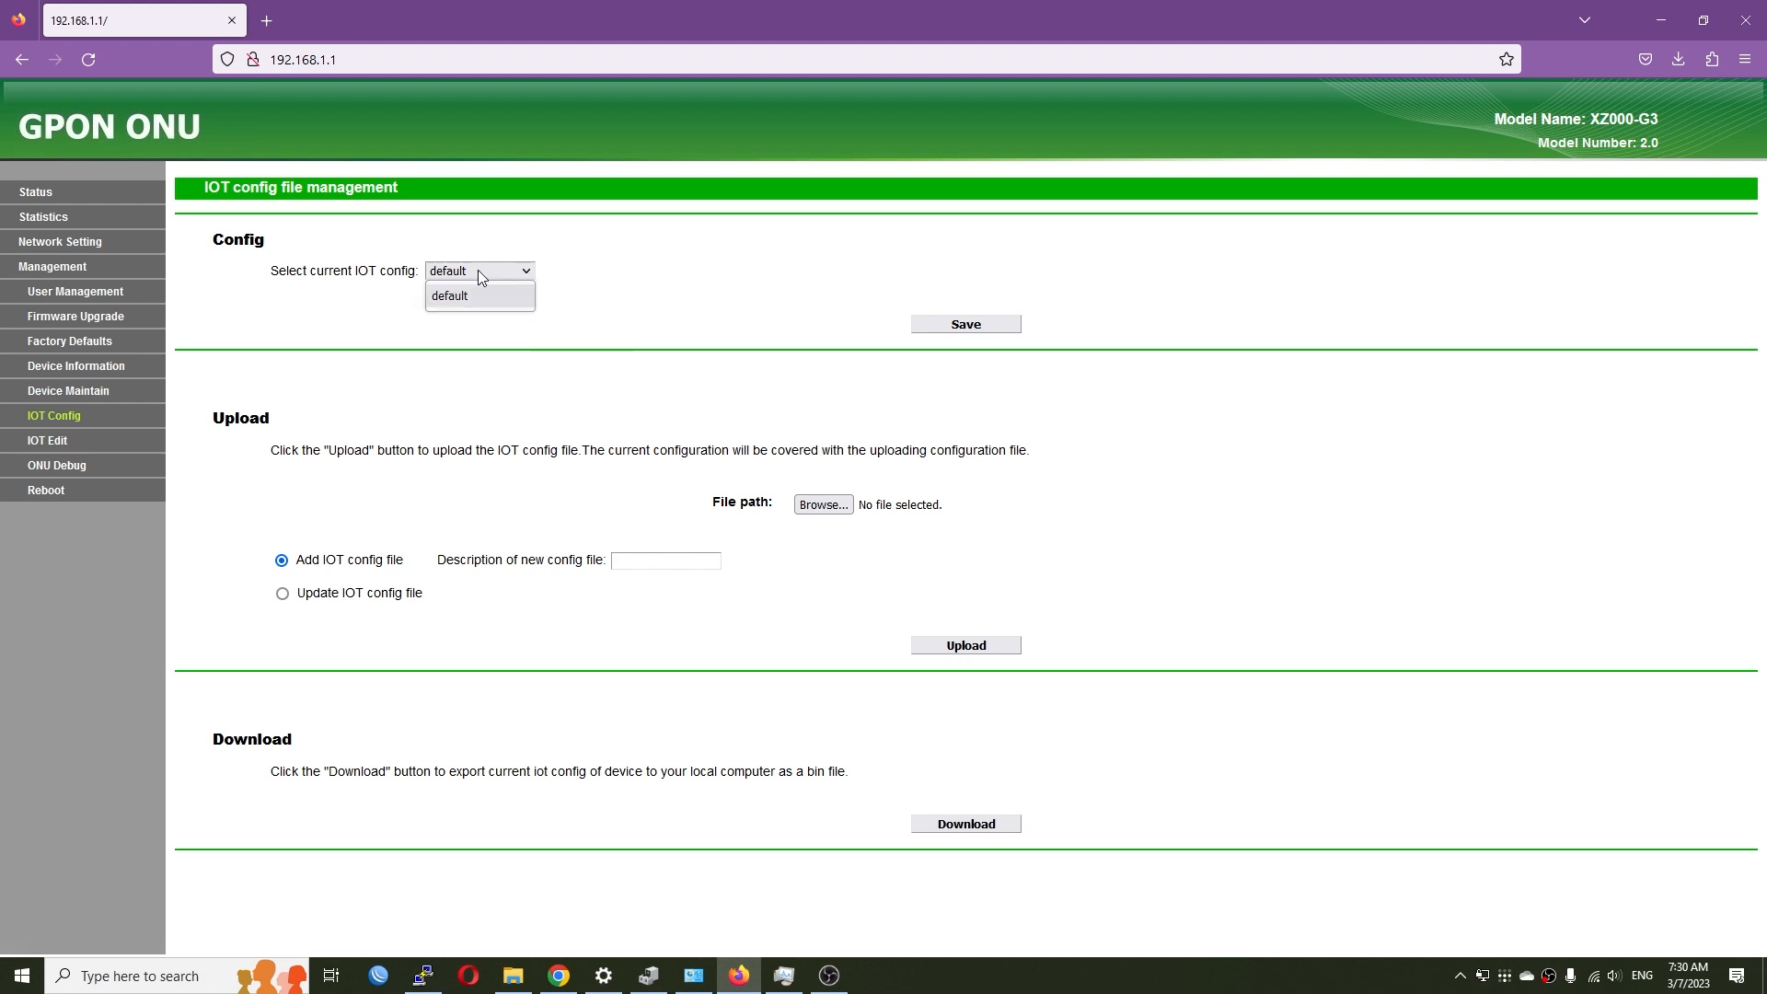
pyautogui.click(477, 272)
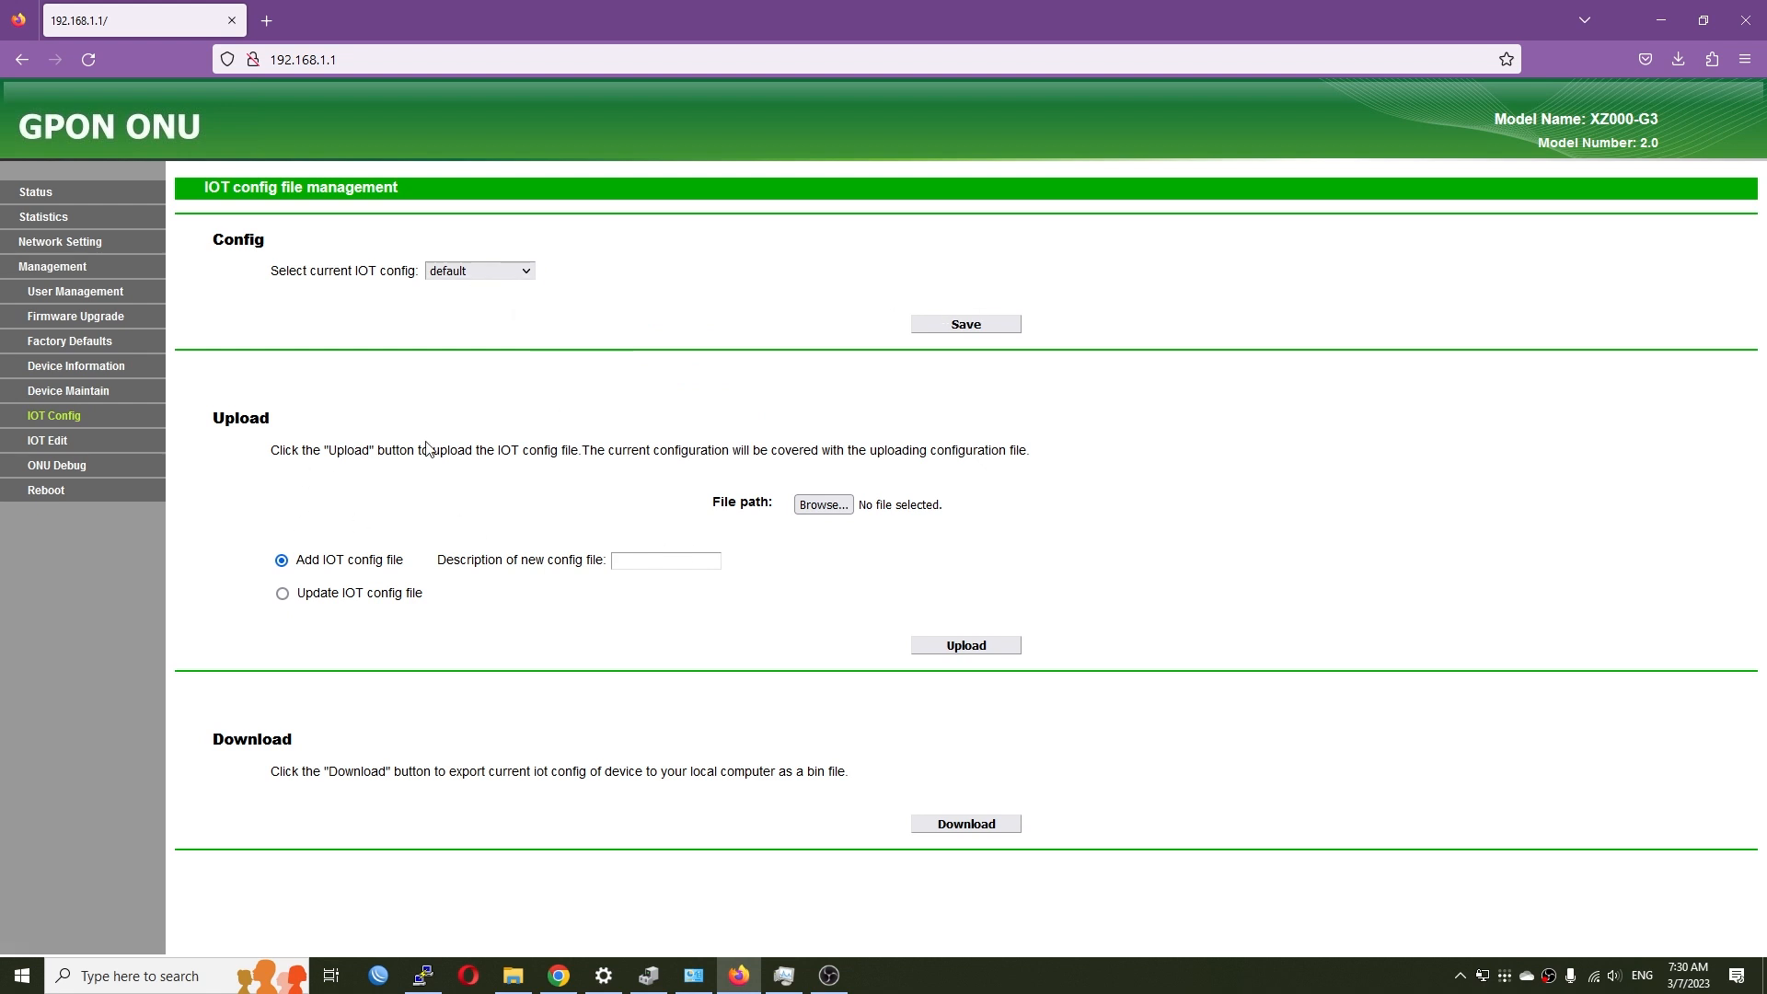
pyautogui.click(46, 444)
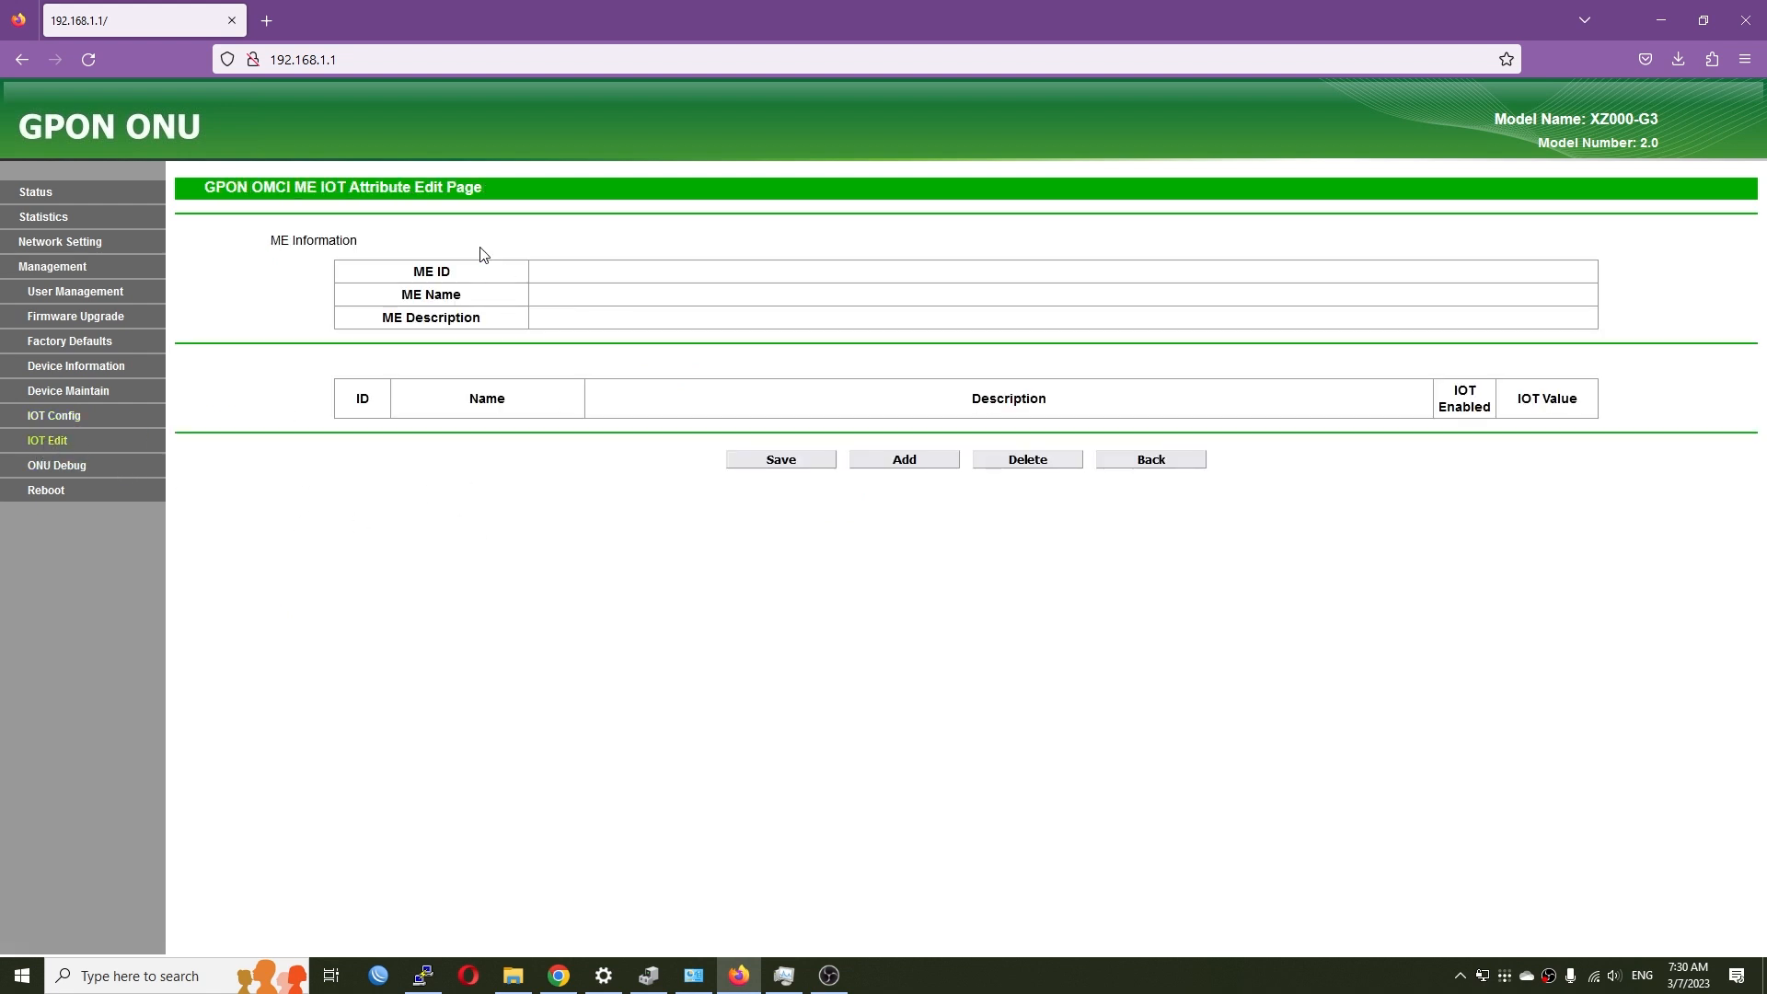
pyautogui.click(61, 472)
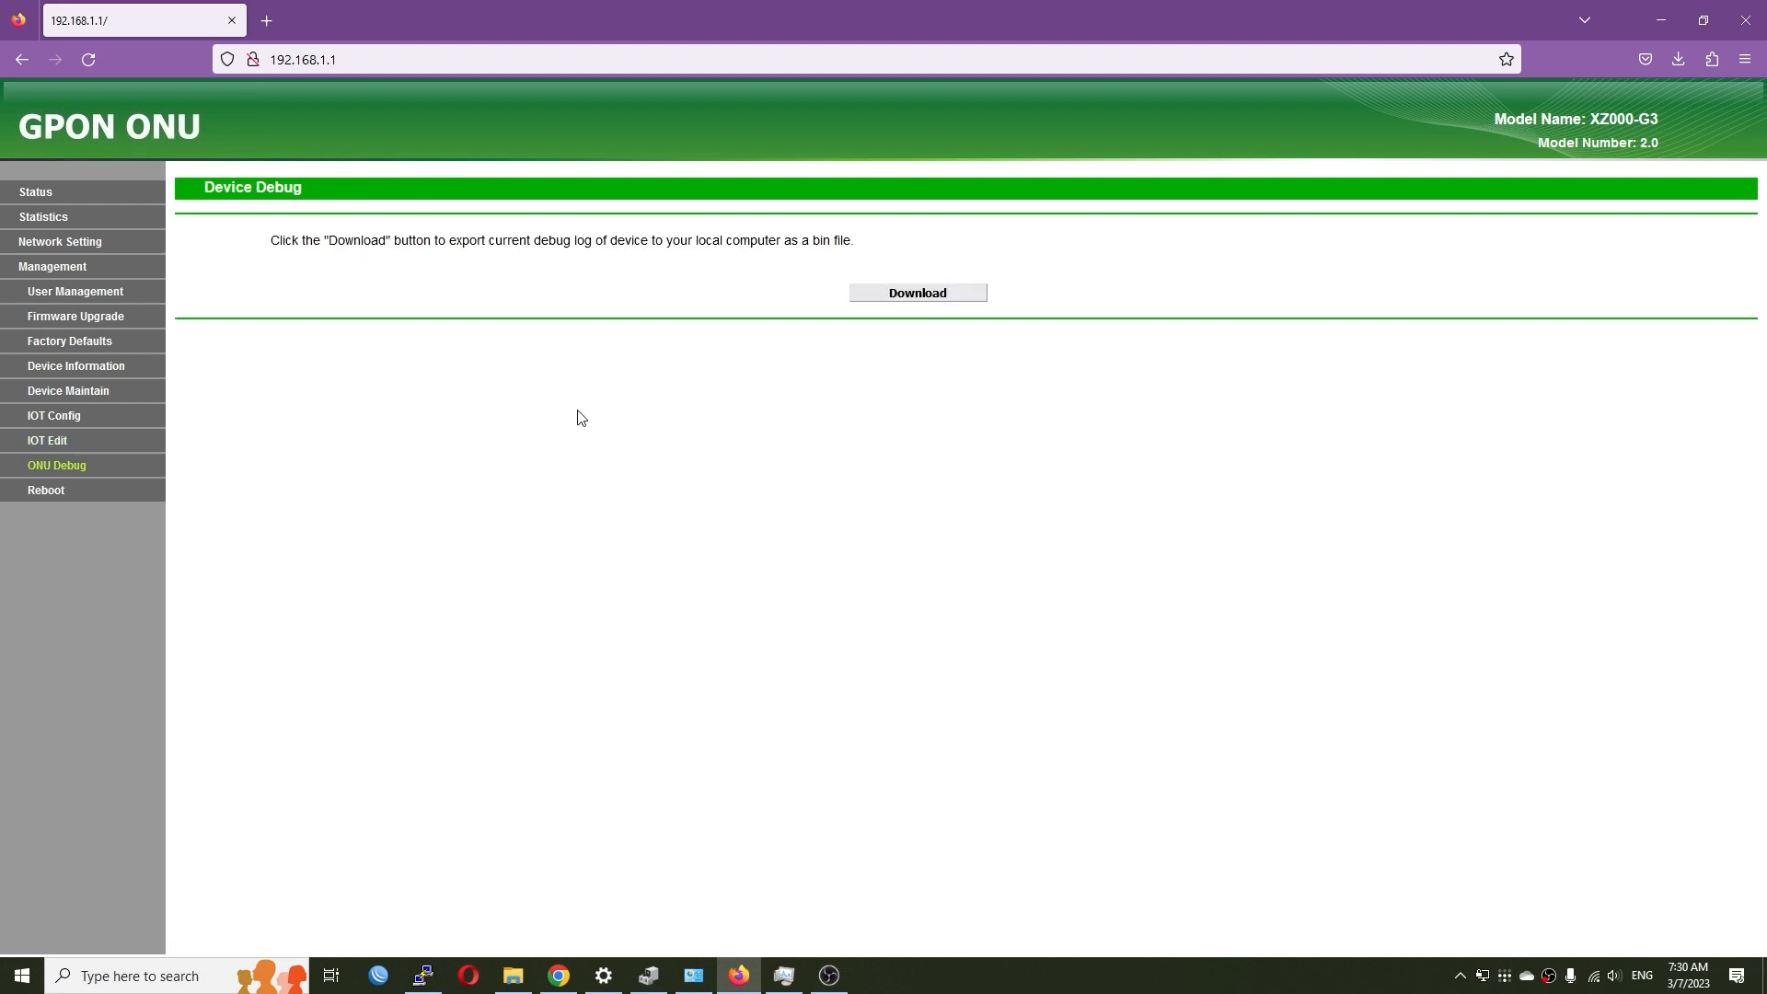